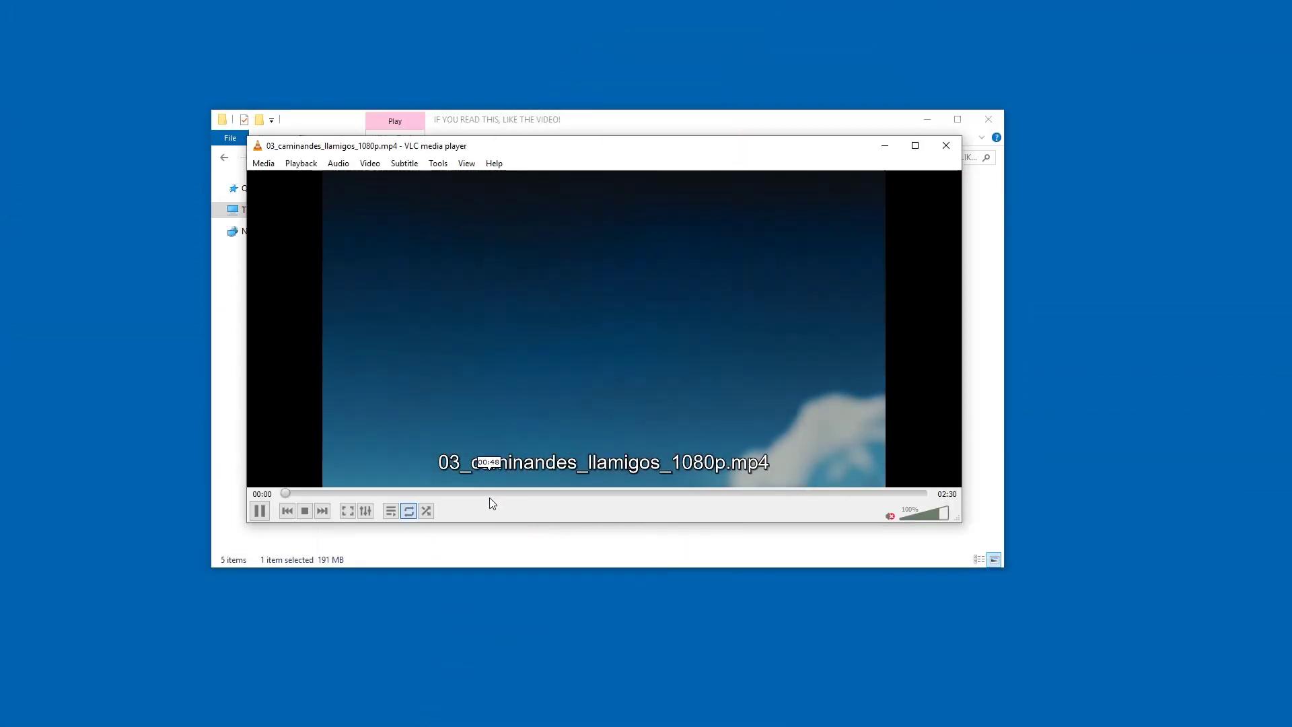
Set the look to a custom skin in the VLC interface preferences and open the VLC skins website.
{"action": "left_click", "coordinate": [491, 499]}
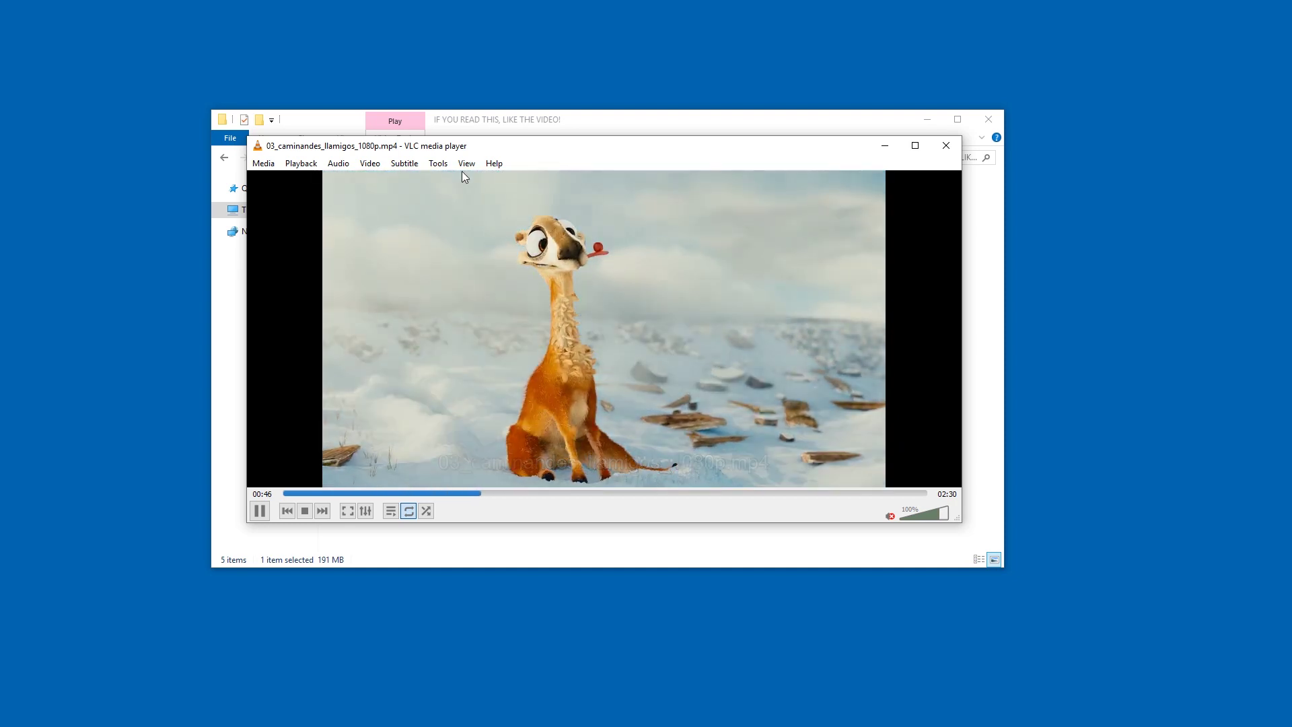
{"action": "left_click", "coordinate": [438, 163]}
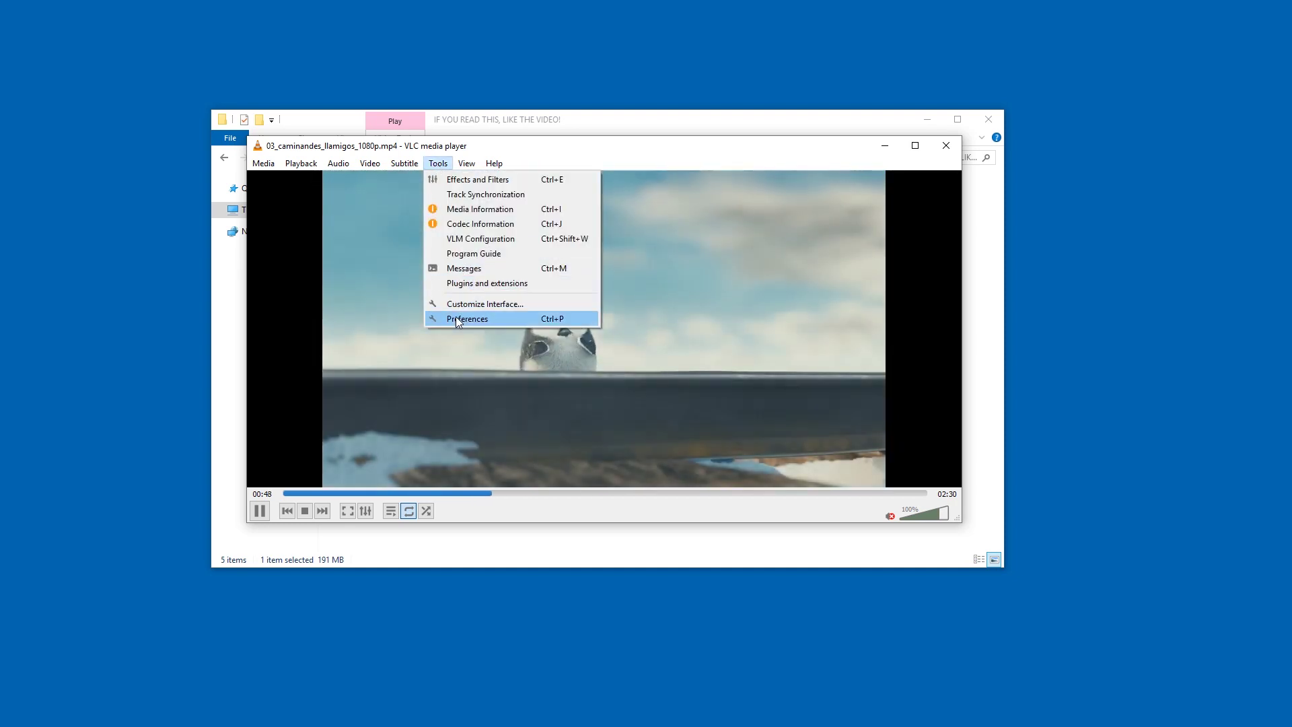
{"action": "left_click", "coordinate": [457, 319]}
{"action": "left_click", "coordinate": [700, 246]}
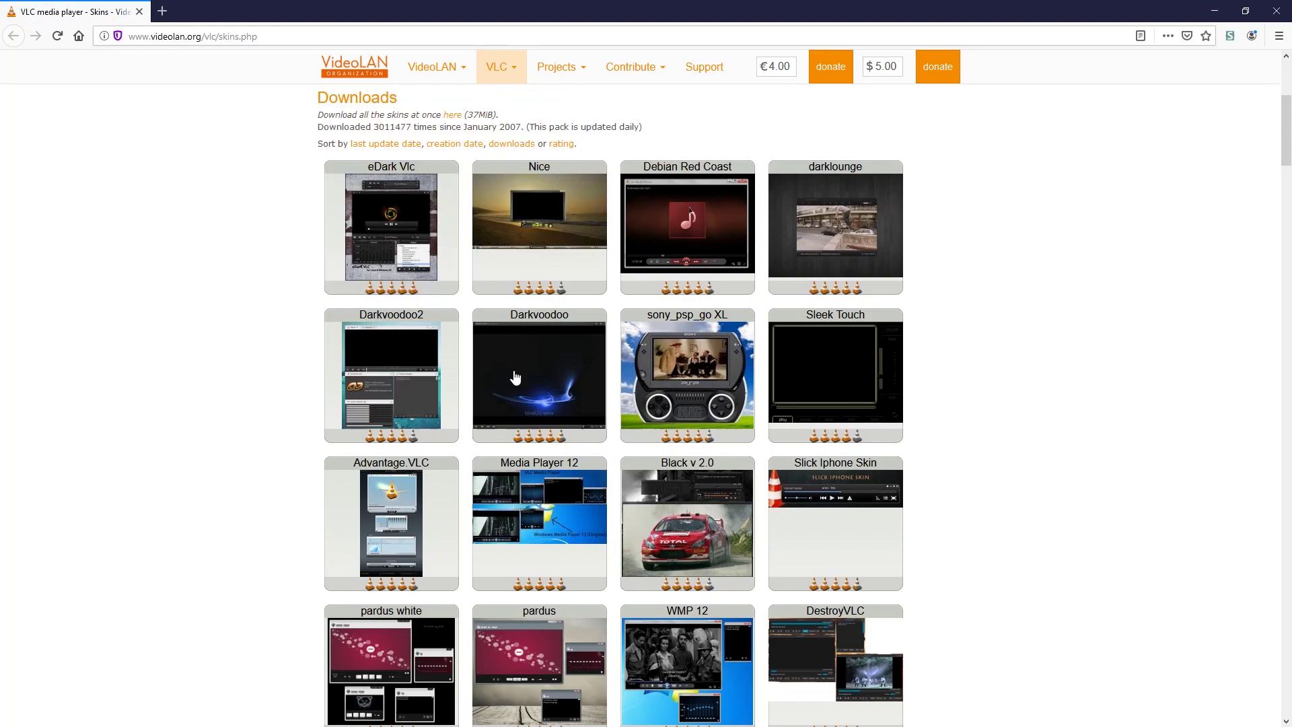
{"action": "scroll", "coordinate": [574, 340], "scroll_direction": "down", "scroll_amount": 15}
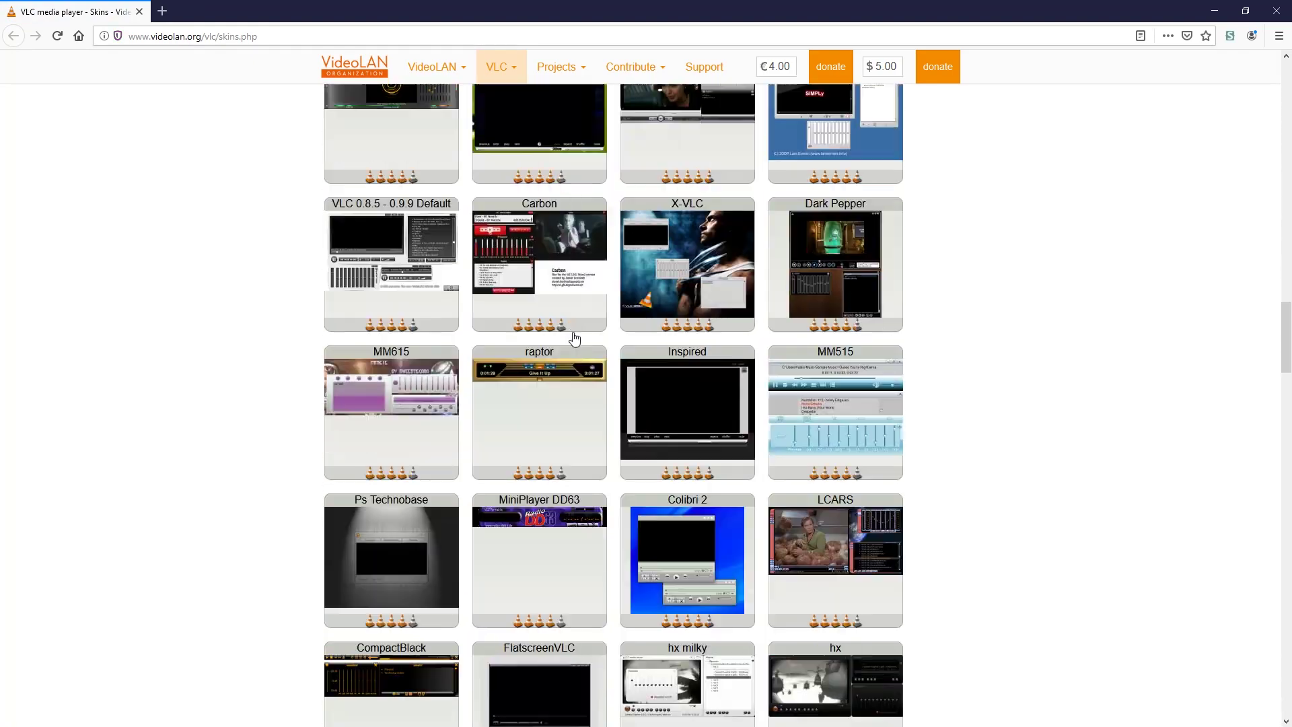
Search the VideoLAN skins page for "lcar" and go through the matching skins.
{"action": "key", "text": "ctrl+f"}
{"action": "type", "text": "lcar"}
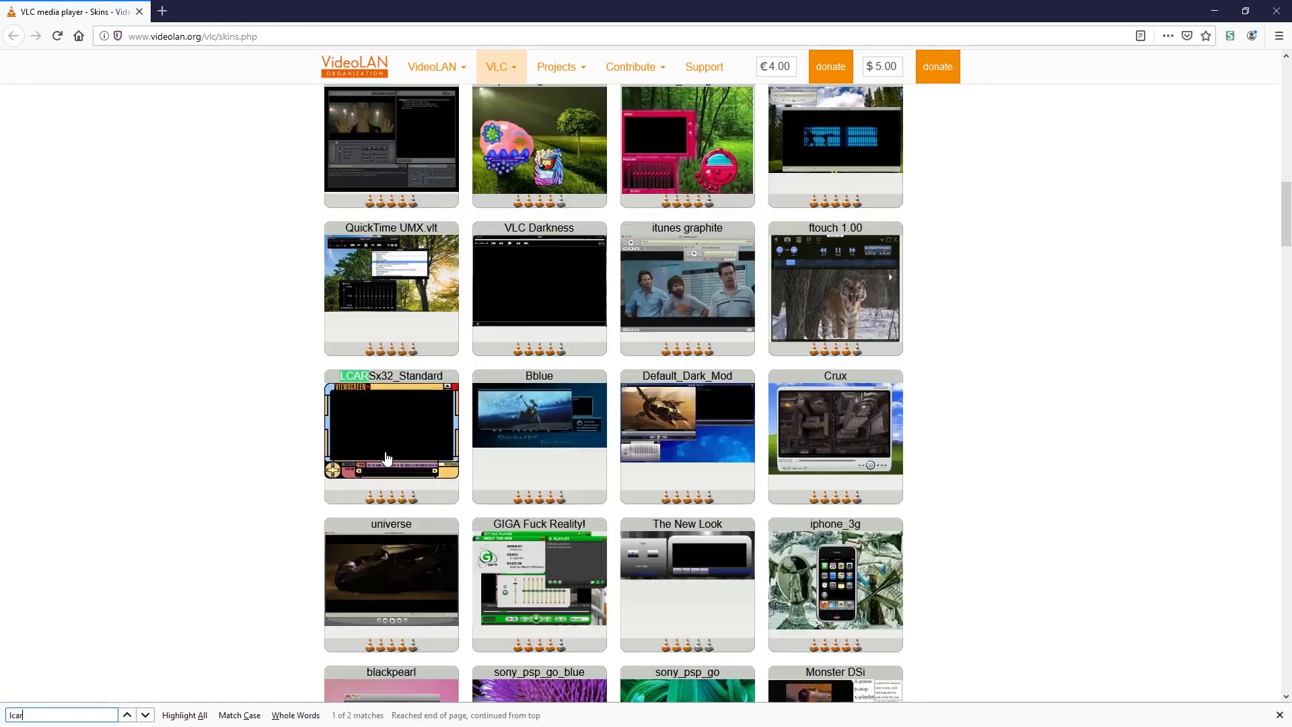
{"action": "key", "text": "Return"}
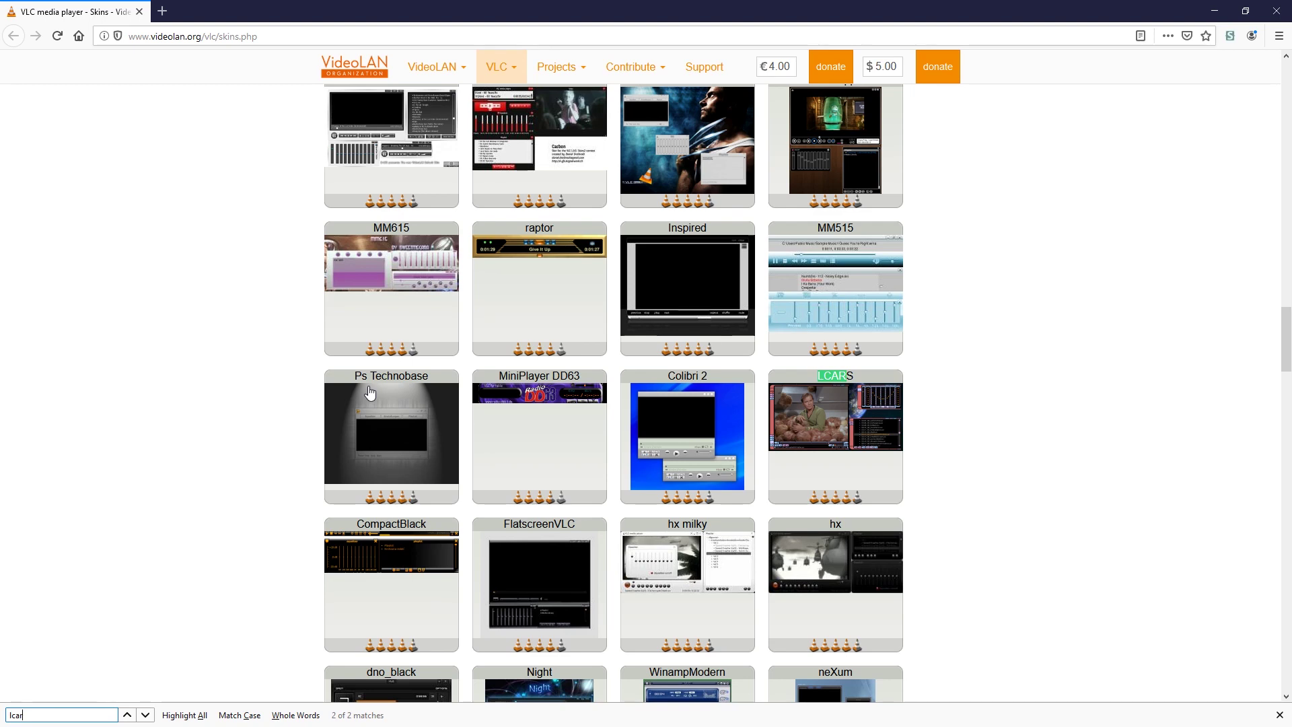
{"action": "key", "text": "Return"}
Download the LCARSx32_Standard skin to the computer.
{"action": "left_click", "coordinate": [388, 409]}
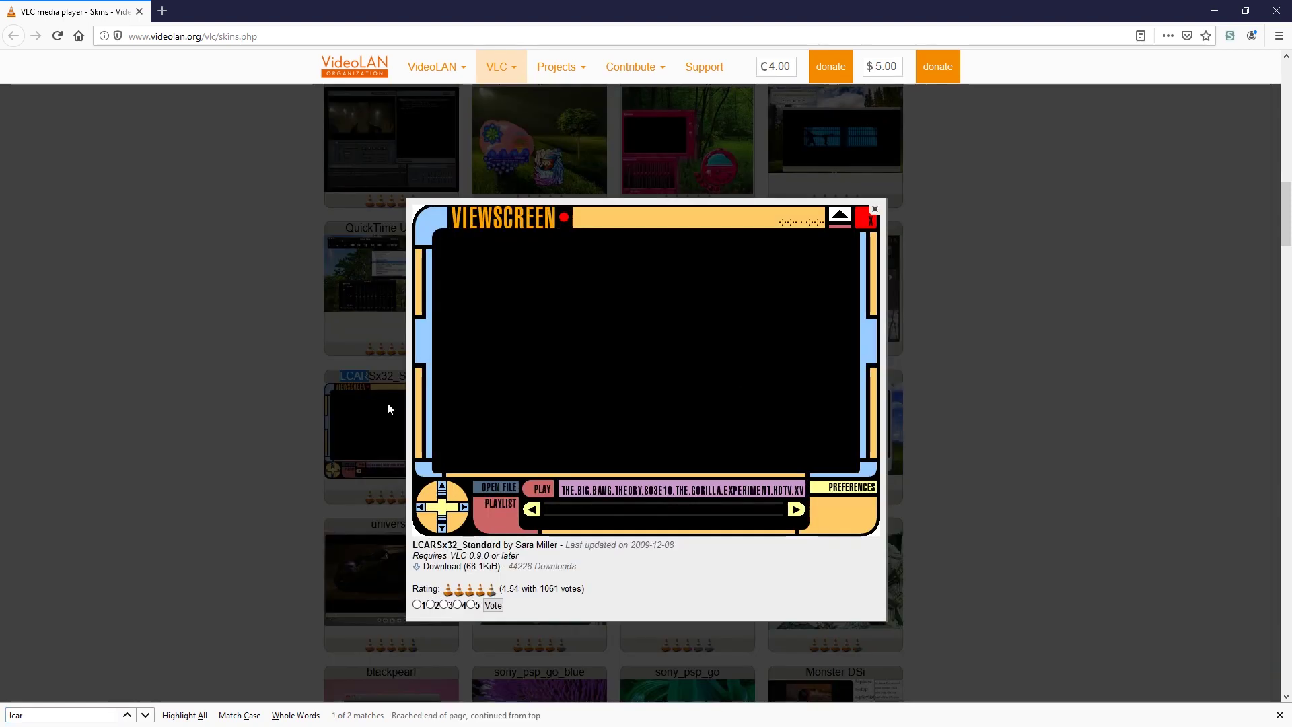
{"action": "left_click", "coordinate": [437, 567]}
{"action": "left_click", "coordinate": [527, 357]}
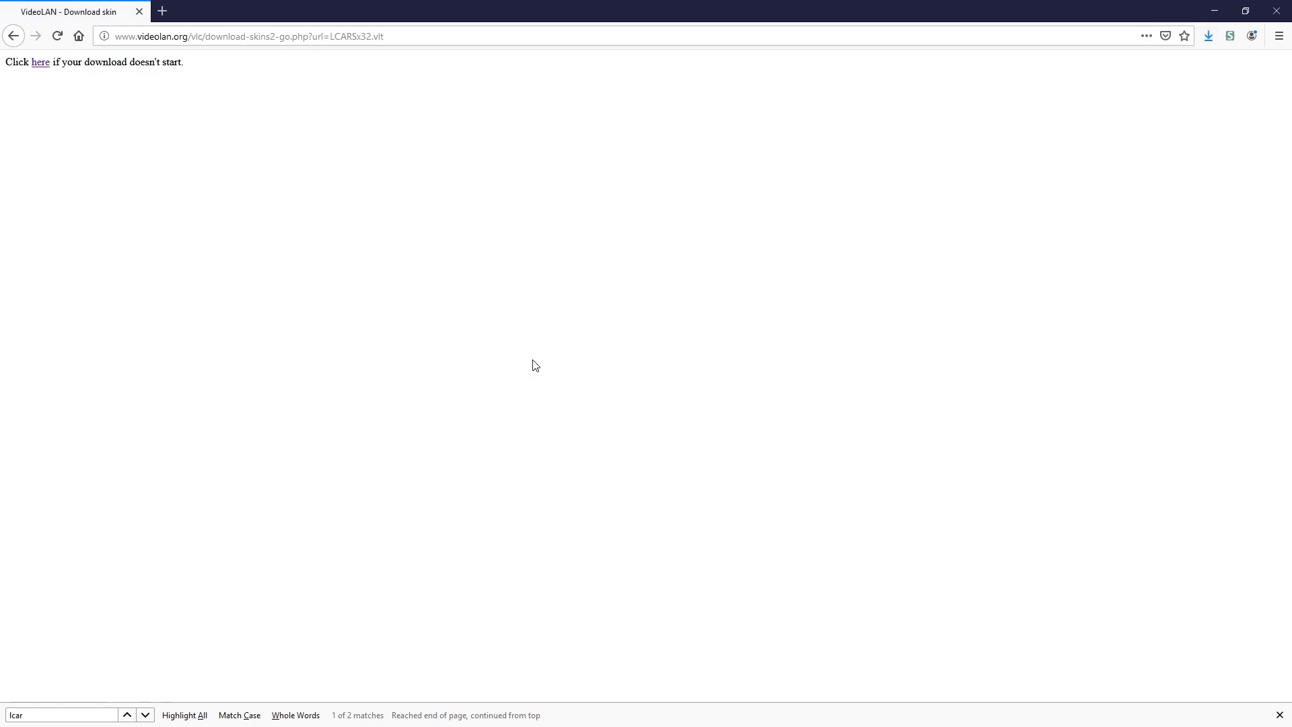
Show the downloaded LCARSx32.vlt in its containing folder and close the browser.
{"action": "left_click", "coordinate": [1207, 37]}
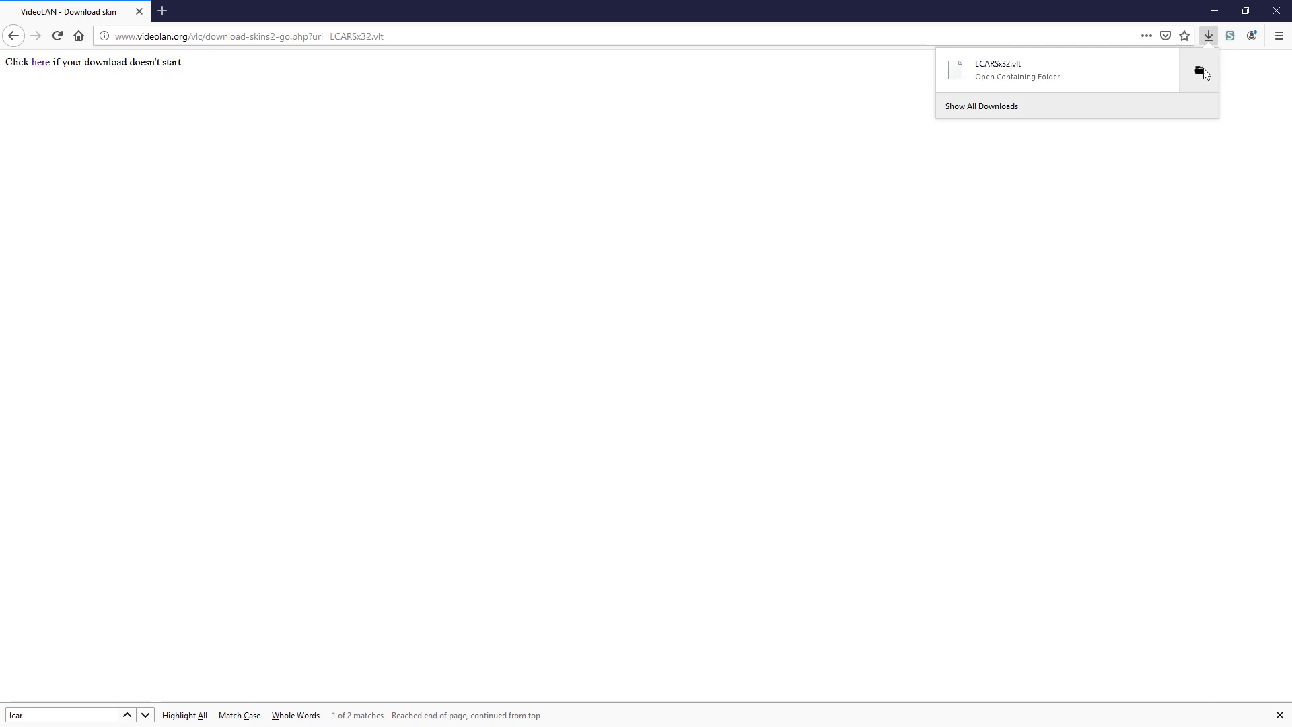
{"action": "left_click", "coordinate": [1200, 70]}
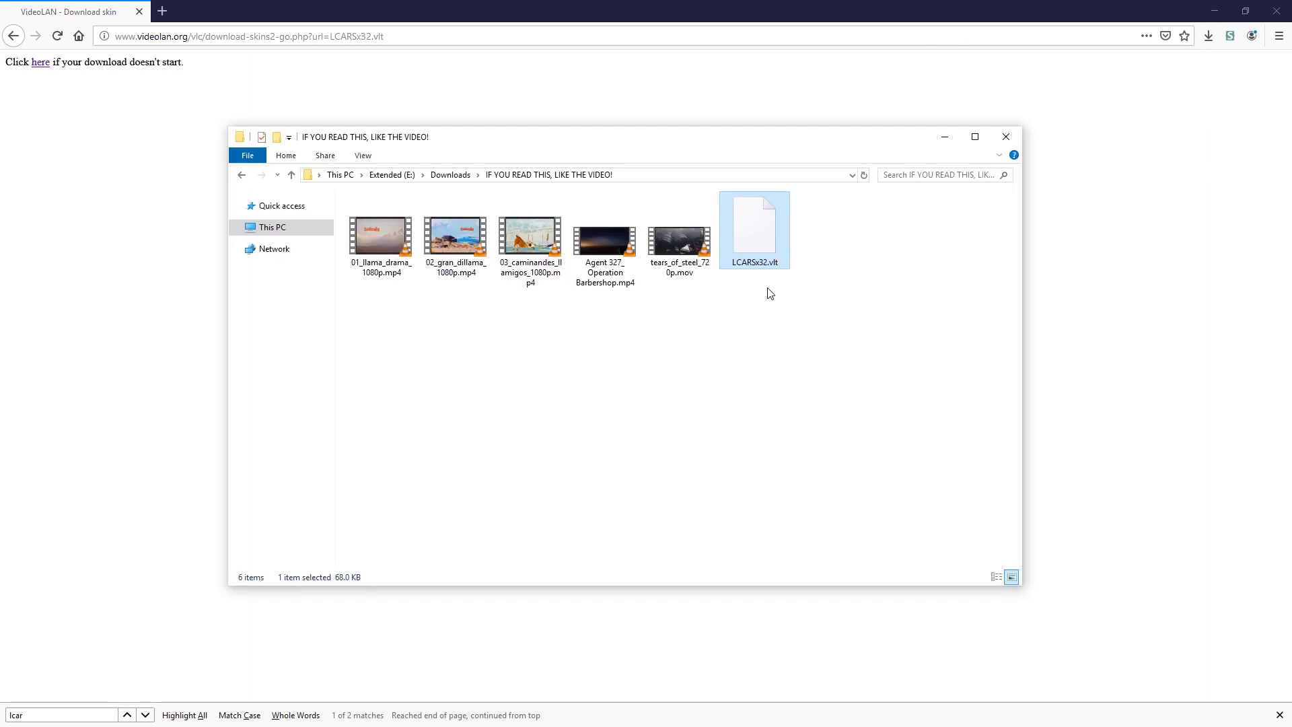
{"action": "left_click", "coordinate": [1266, 17]}
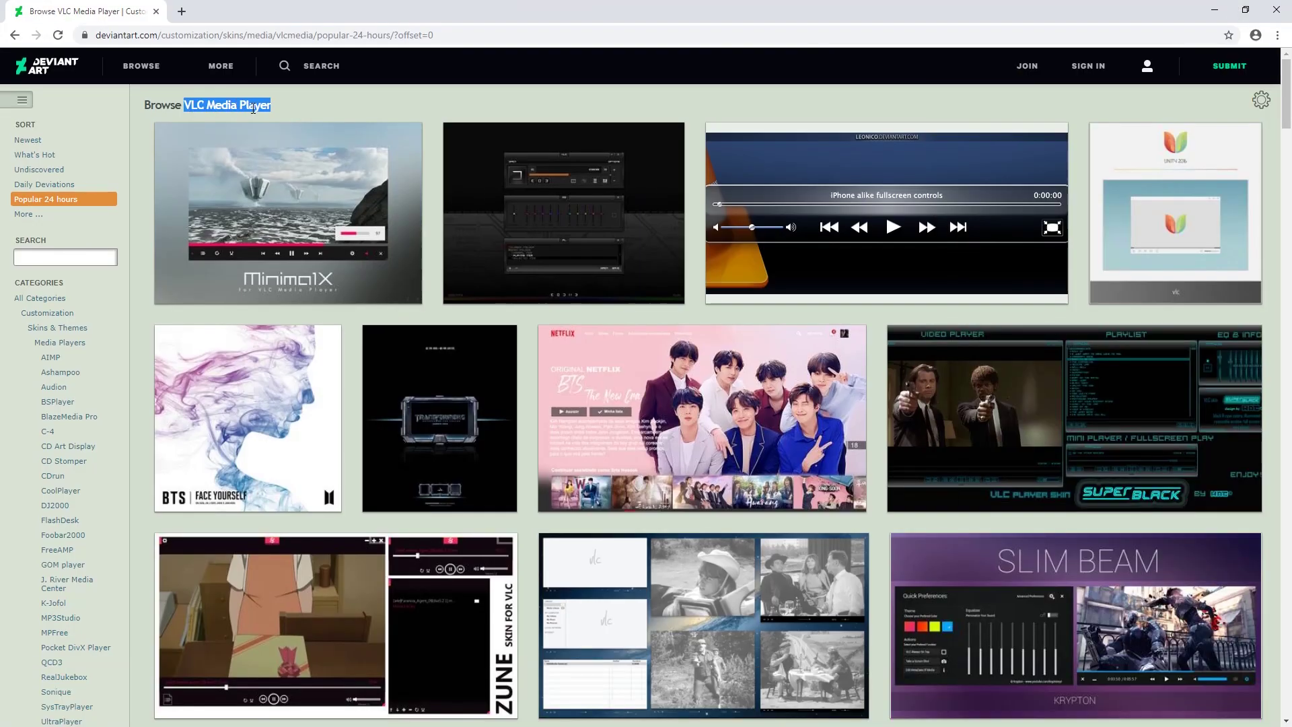
Browse the VLC Media Player skins on DeviantArt and download the Skyfire VLC Skin.
{"action": "scroll", "coordinate": [362, 124], "scroll_direction": "down", "scroll_amount": 20}
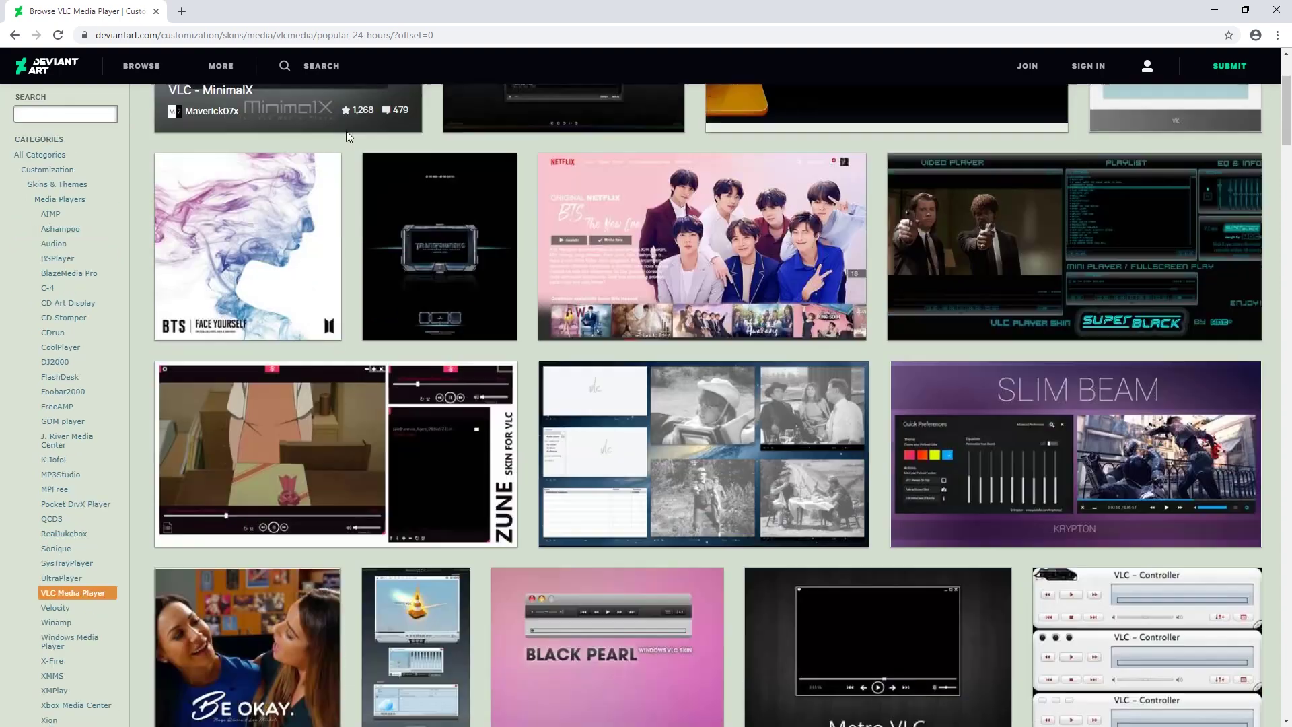
{"action": "scroll", "coordinate": [440, 225], "scroll_direction": "down", "scroll_amount": 13}
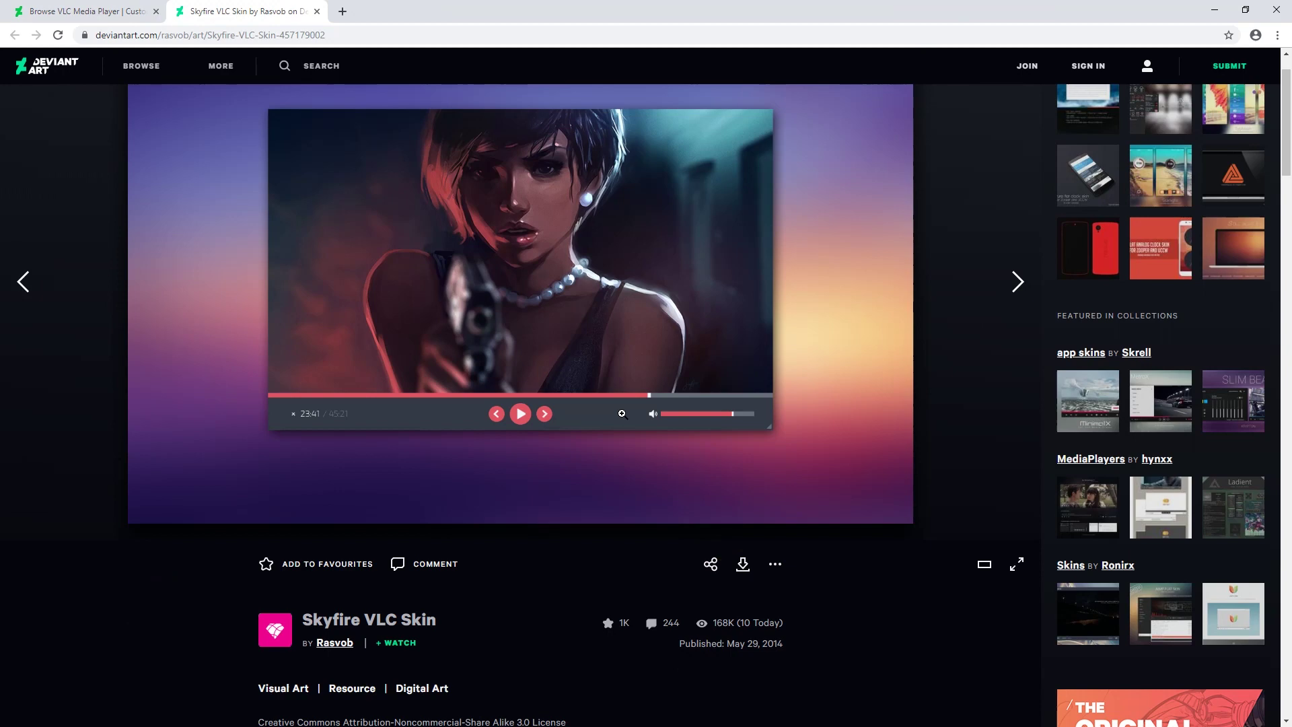
{"action": "left_click", "coordinate": [742, 572]}
{"action": "left_click", "coordinate": [208, 113]}
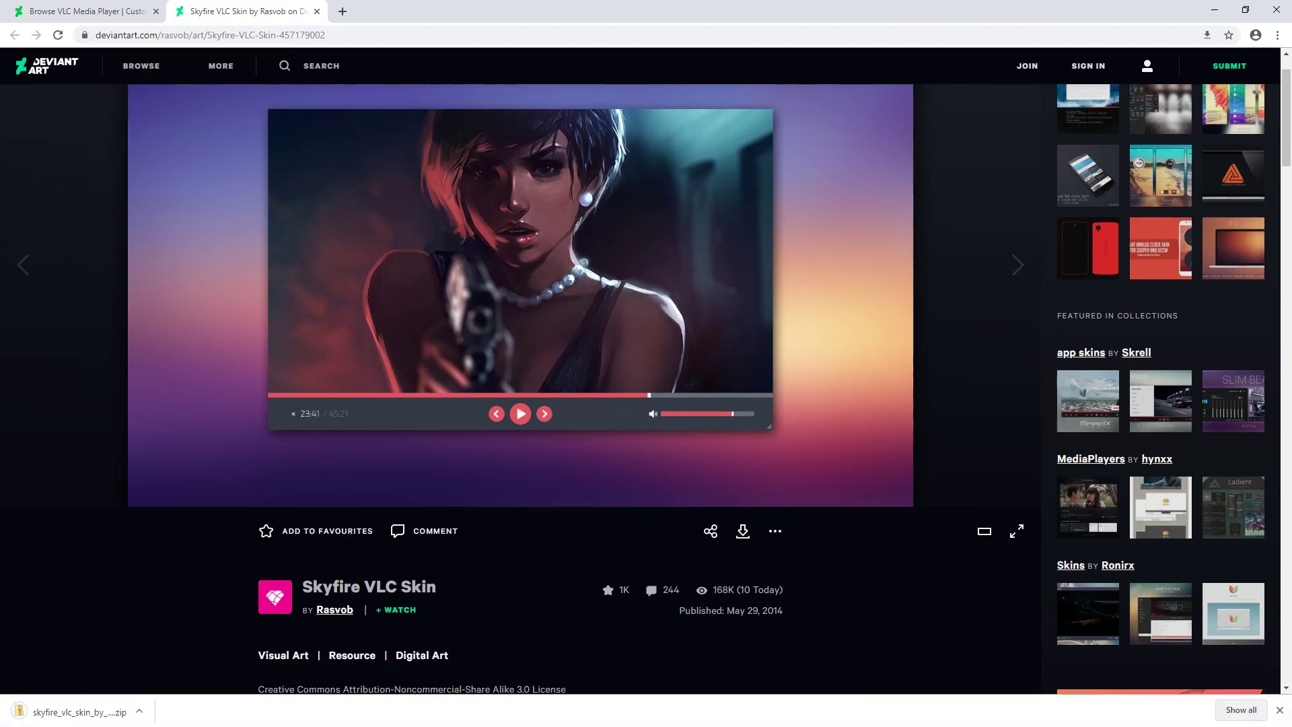
Download the Minimal W skin and the Winamp Base (Winamp2 Classic) skin from their DeviantArt pages.
{"action": "left_click_drag", "start_coordinate": [1291, 40], "coordinate": [1005, 14]}
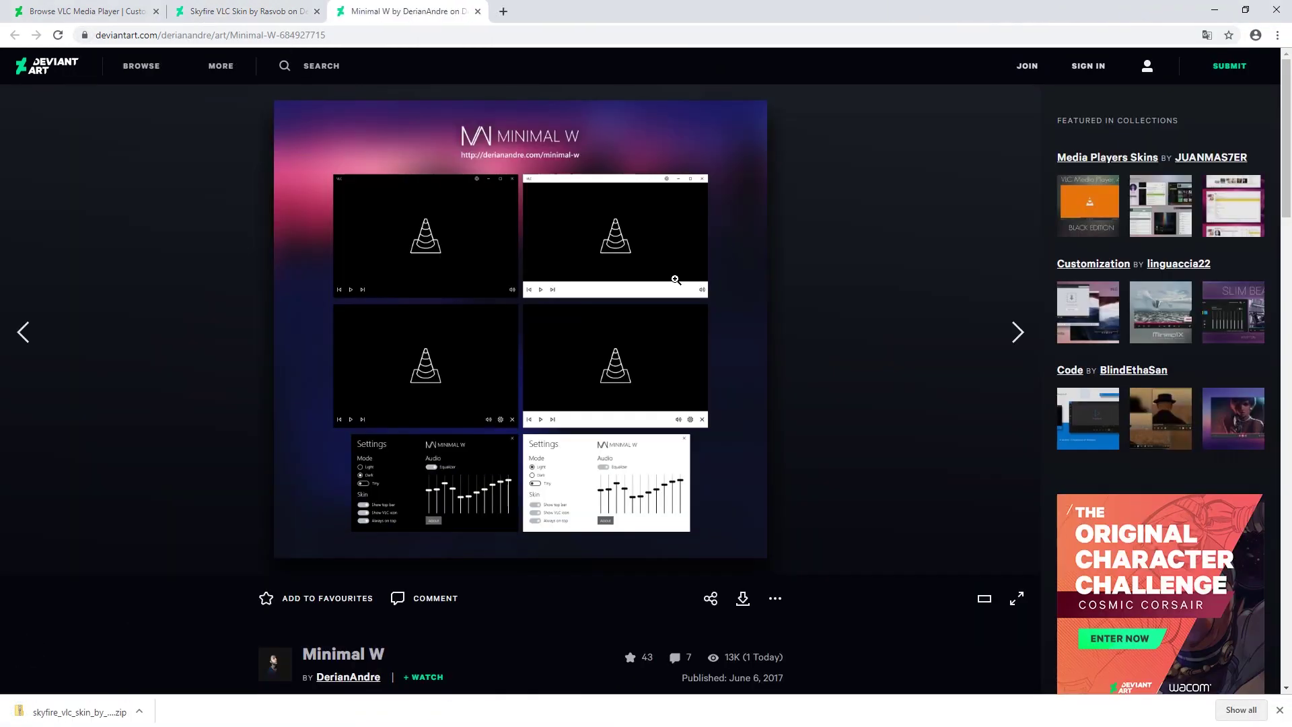
{"action": "left_click", "coordinate": [742, 597]}
{"action": "left_click_drag", "start_coordinate": [1291, 31], "coordinate": [874, 24]}
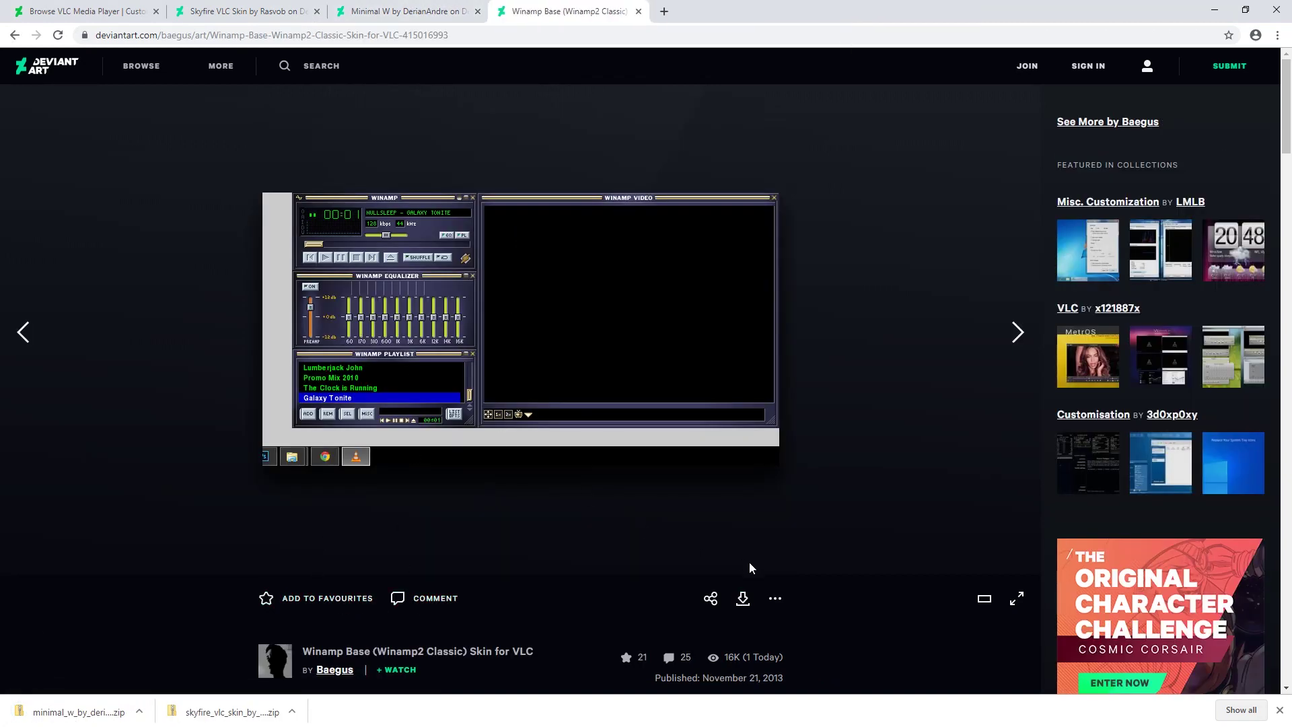
{"action": "left_click", "coordinate": [744, 597]}
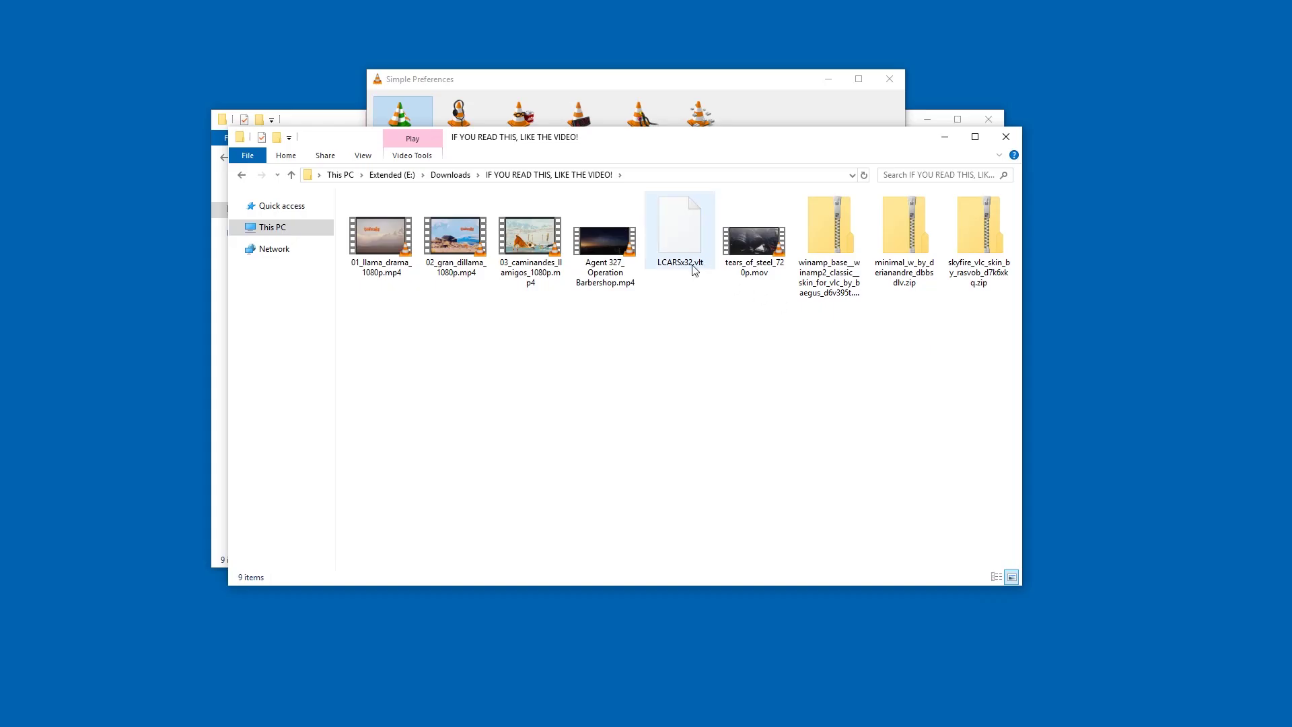
Check the downloaded LCARSx32.vlt file and the three zipped skins, then copy the folder's path.
{"action": "left_click", "coordinate": [695, 269]}
{"action": "left_click", "coordinate": [826, 261]}
{"action": "left_click", "coordinate": [977, 242], "text": "shift"}
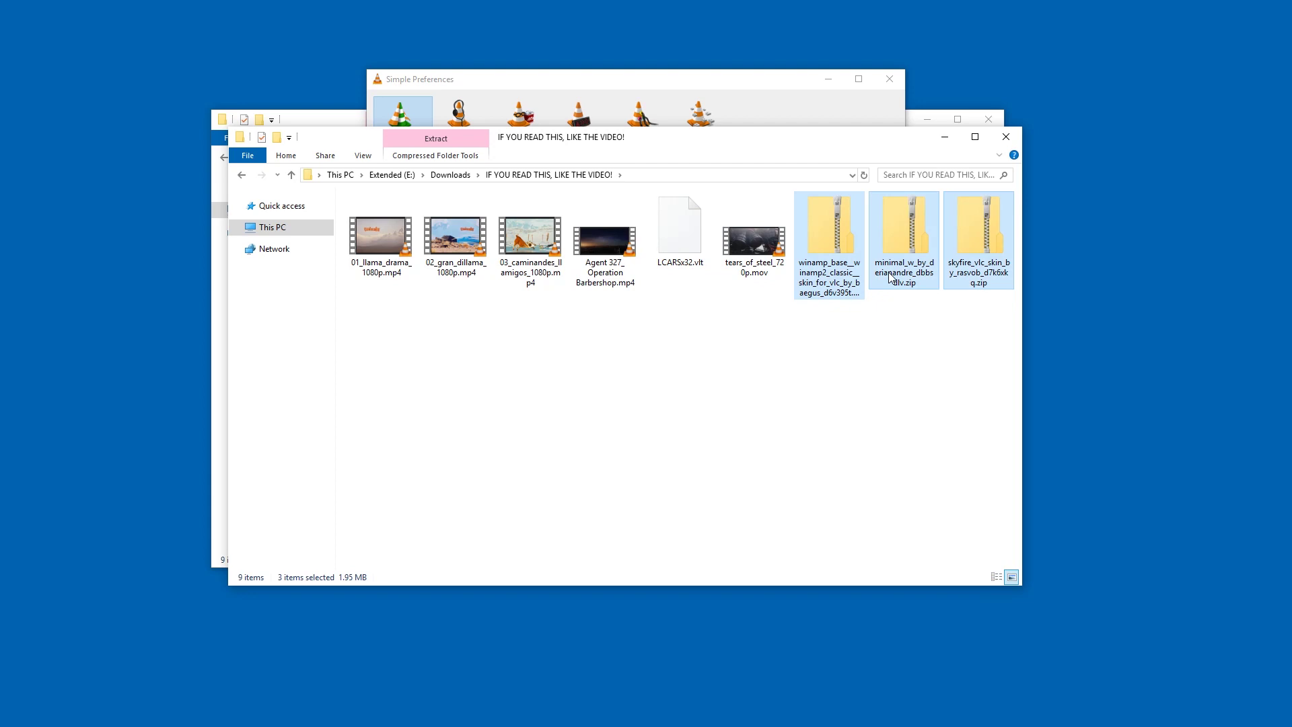
{"action": "left_click", "coordinate": [854, 333]}
{"action": "left_click", "coordinate": [728, 175]}
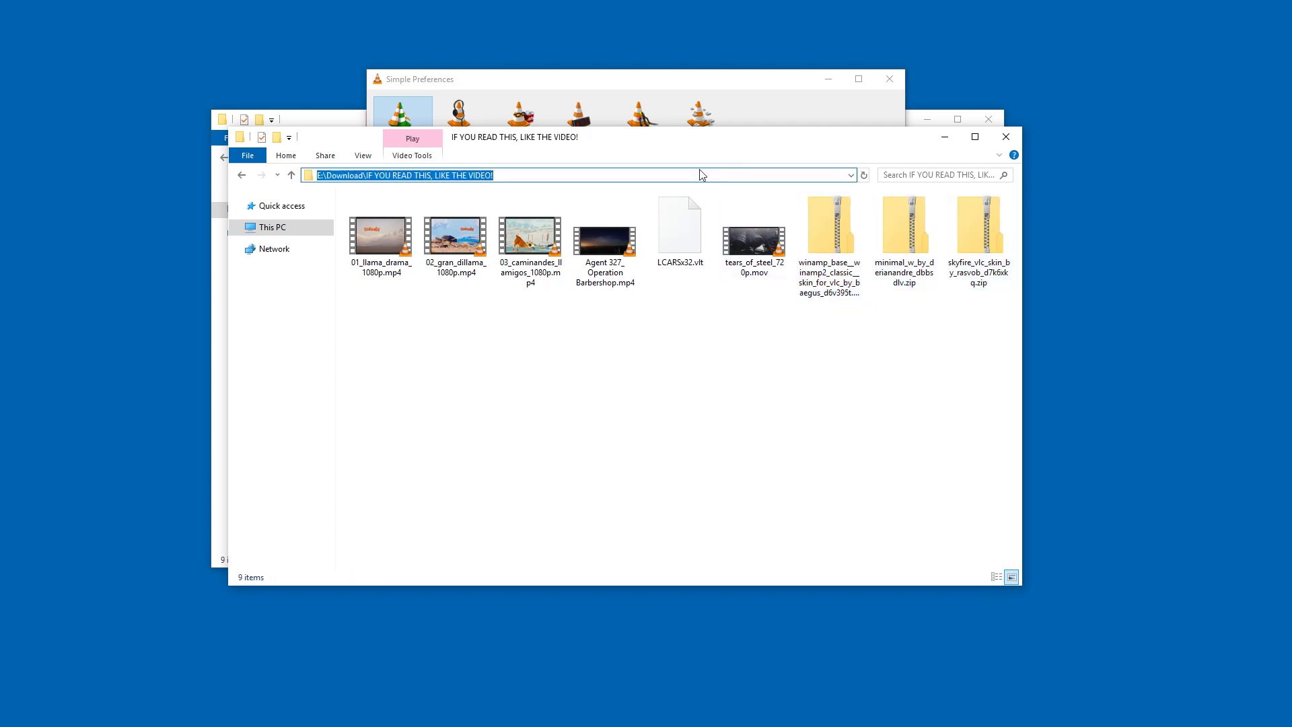
Close and reopen the VLC preferences, then switch the interface look to a custom skin.
{"action": "left_click", "coordinate": [695, 87]}
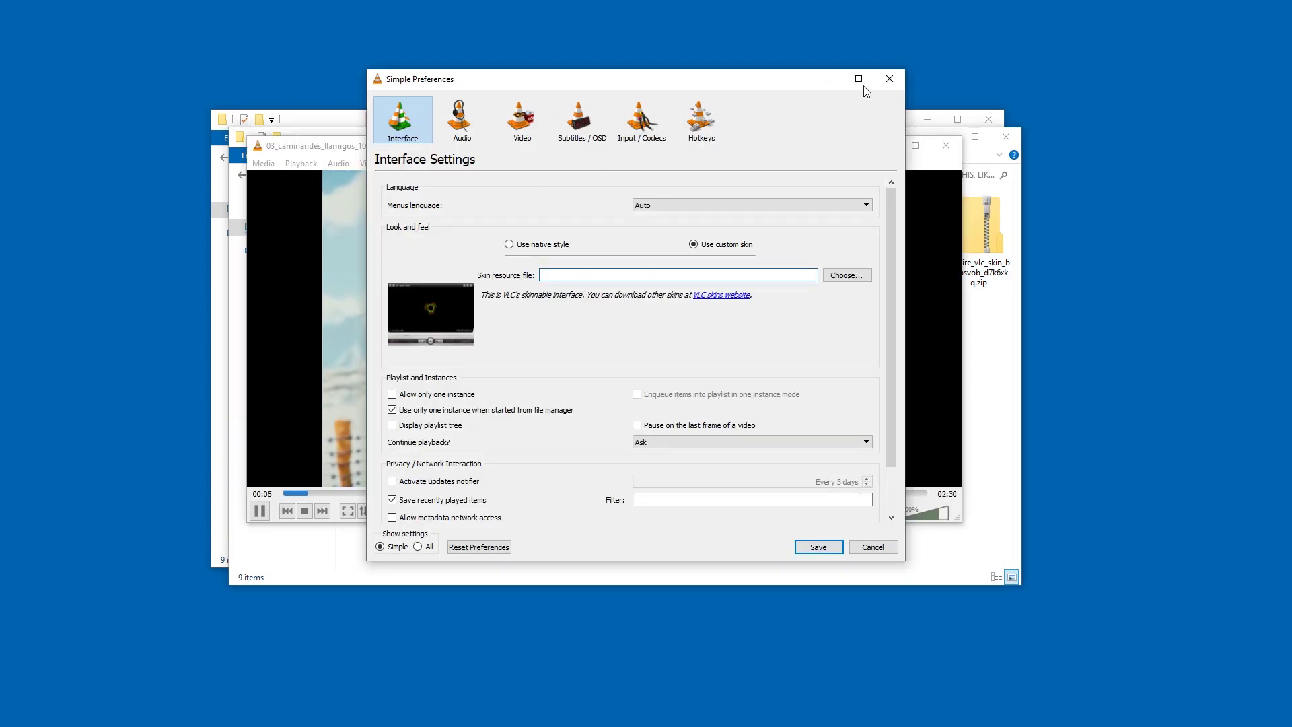
{"action": "left_click", "coordinate": [894, 82]}
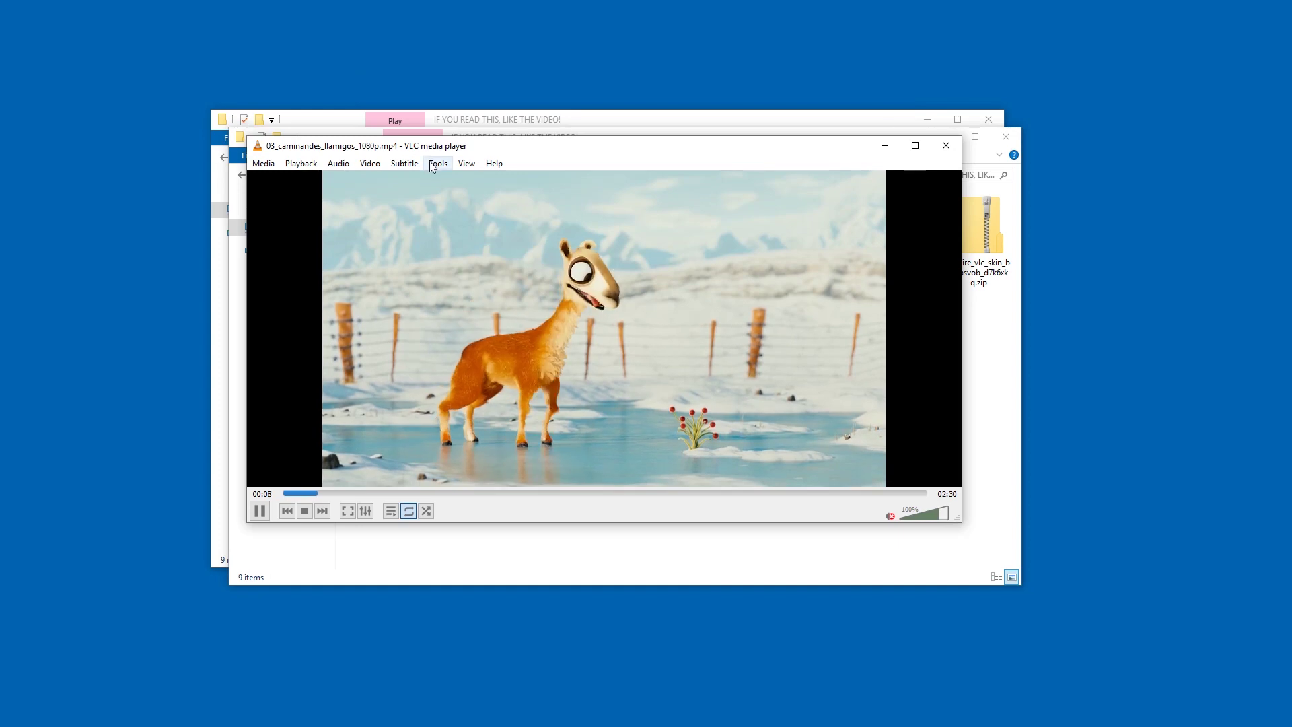
{"action": "left_click", "coordinate": [438, 163]}
{"action": "left_click", "coordinate": [489, 320]}
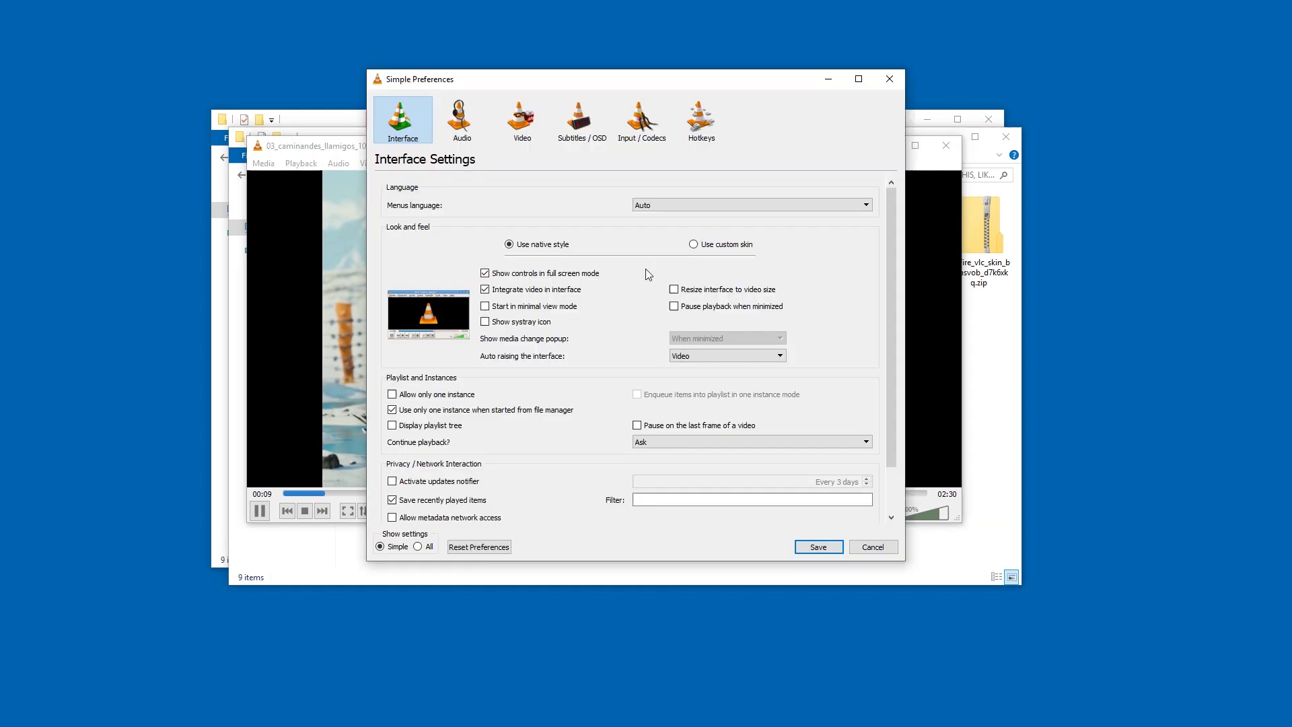
{"action": "left_click", "coordinate": [710, 249]}
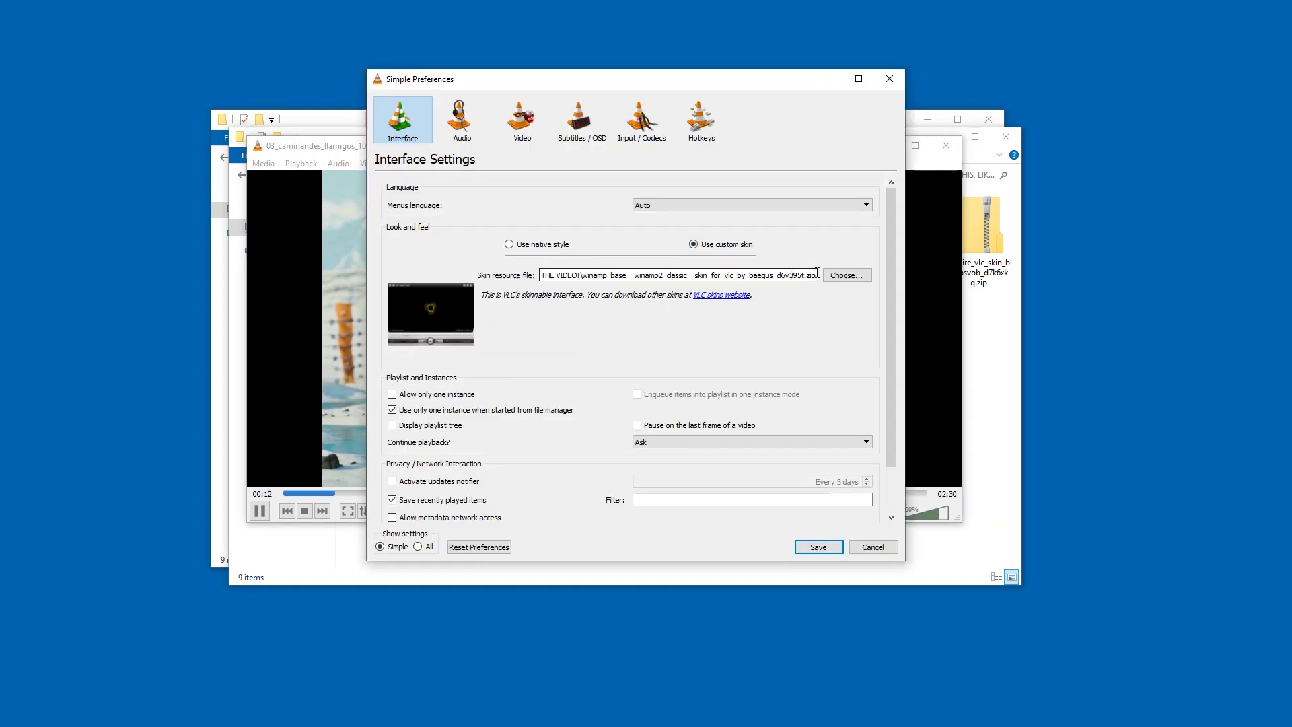
Choose LCARSx32.vlt from the download folder as the skin resource file and save the preferences.
{"action": "left_click", "coordinate": [838, 278]}
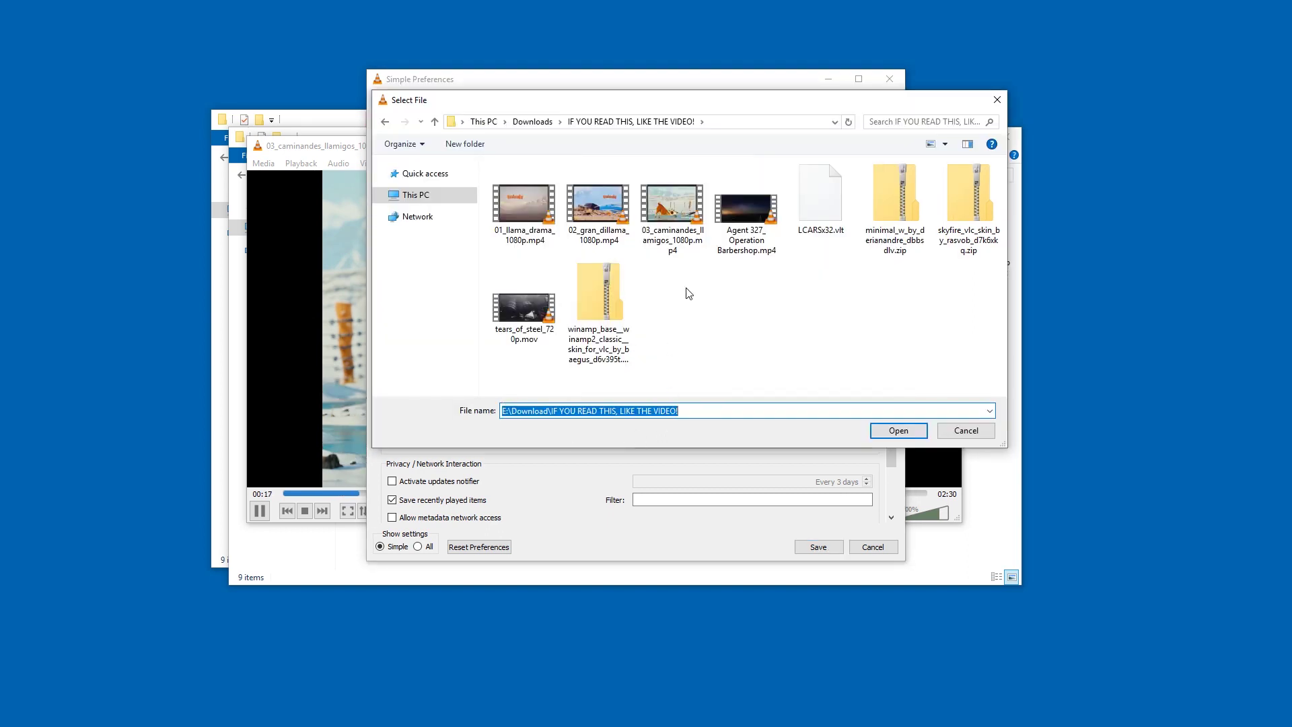
{"action": "left_click", "coordinate": [824, 236]}
{"action": "double_click", "coordinate": [824, 208]}
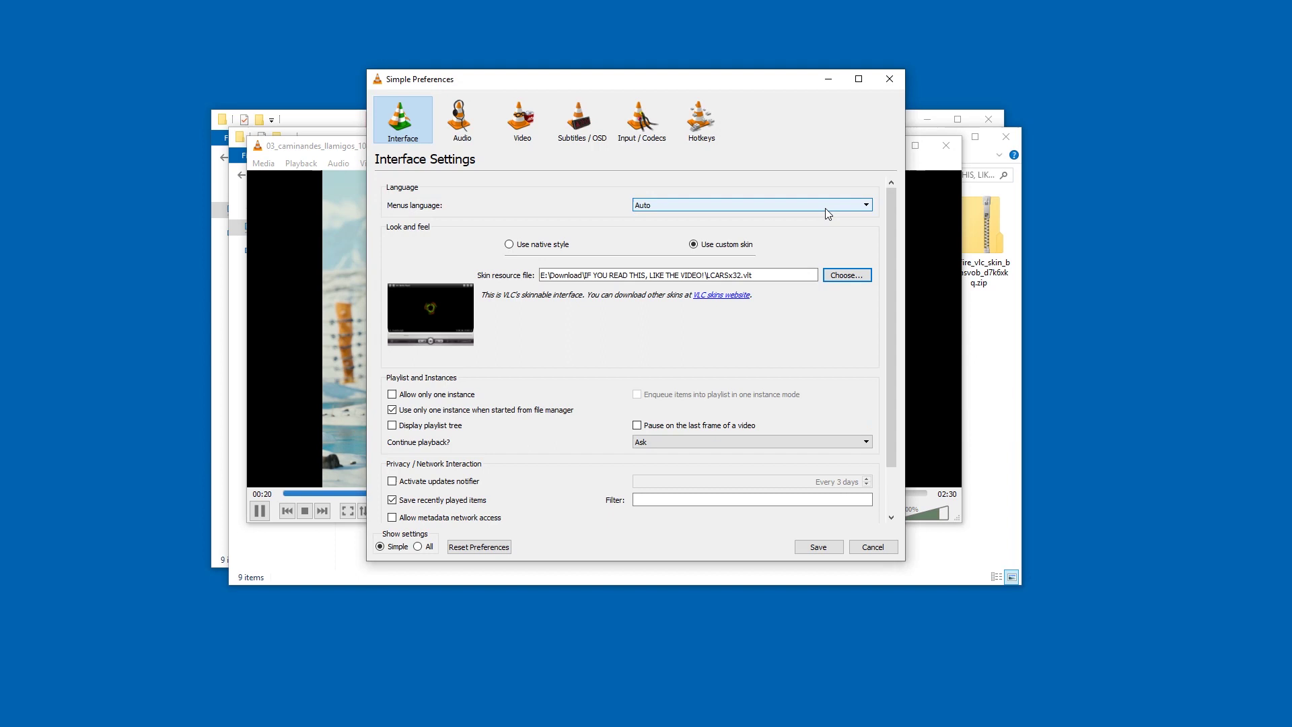
{"action": "left_click", "coordinate": [818, 546]}
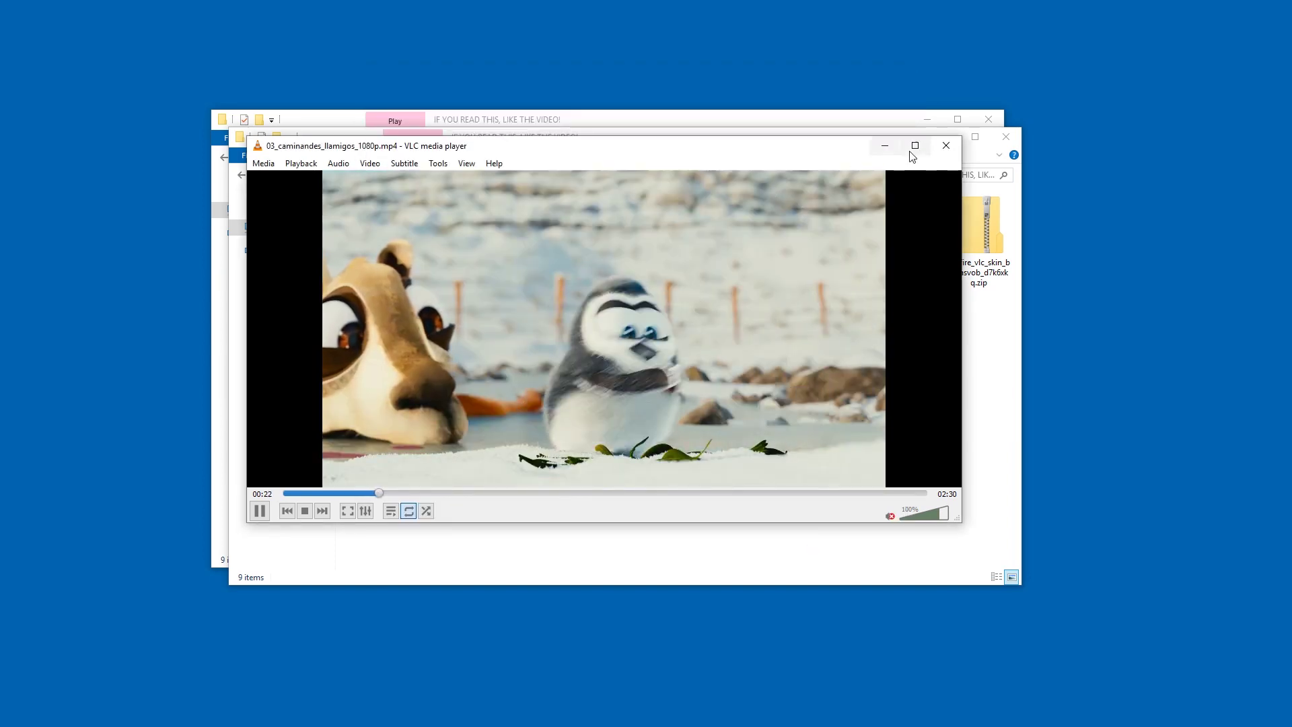
Restart VLC with Agent 327_ Operation Barbershop.mp4 and tears_of_steel_720p.mov, moving and resizing the skinned player window.
{"action": "left_click", "coordinate": [946, 145]}
{"action": "double_click", "coordinate": [629, 247]}
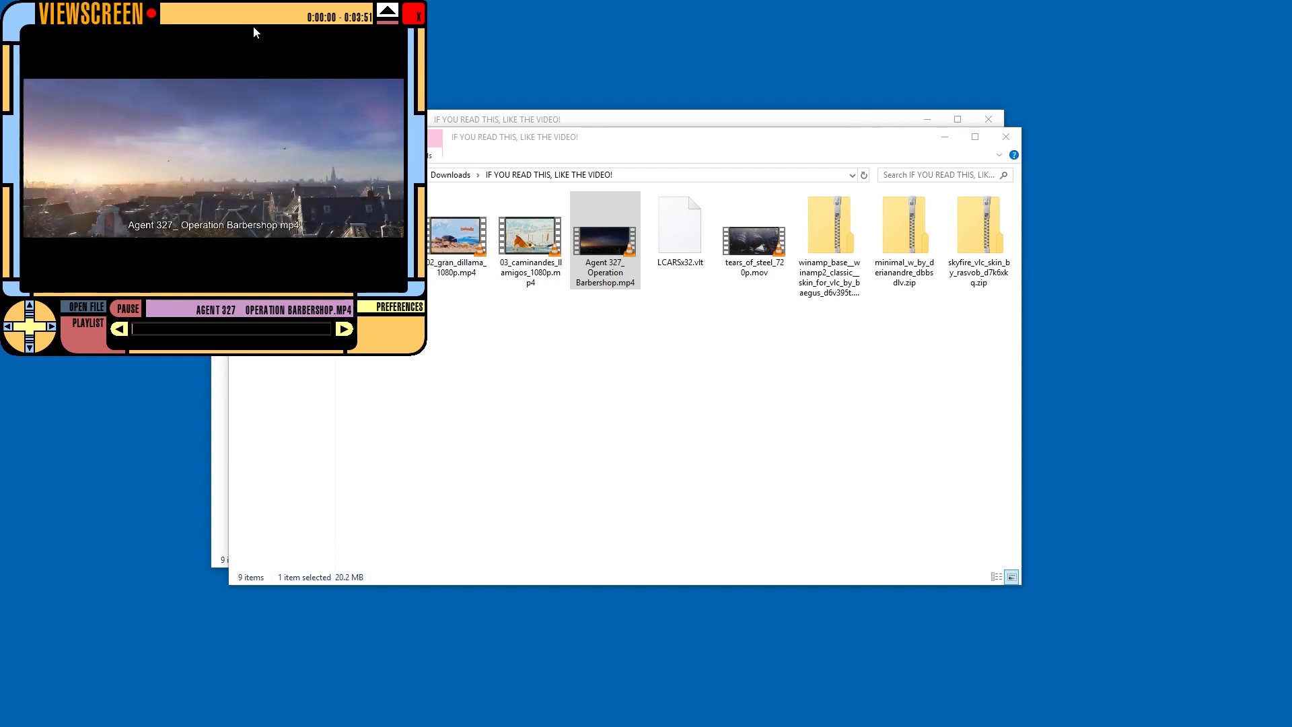
{"action": "left_click_drag", "start_coordinate": [253, 26], "coordinate": [317, 58]}
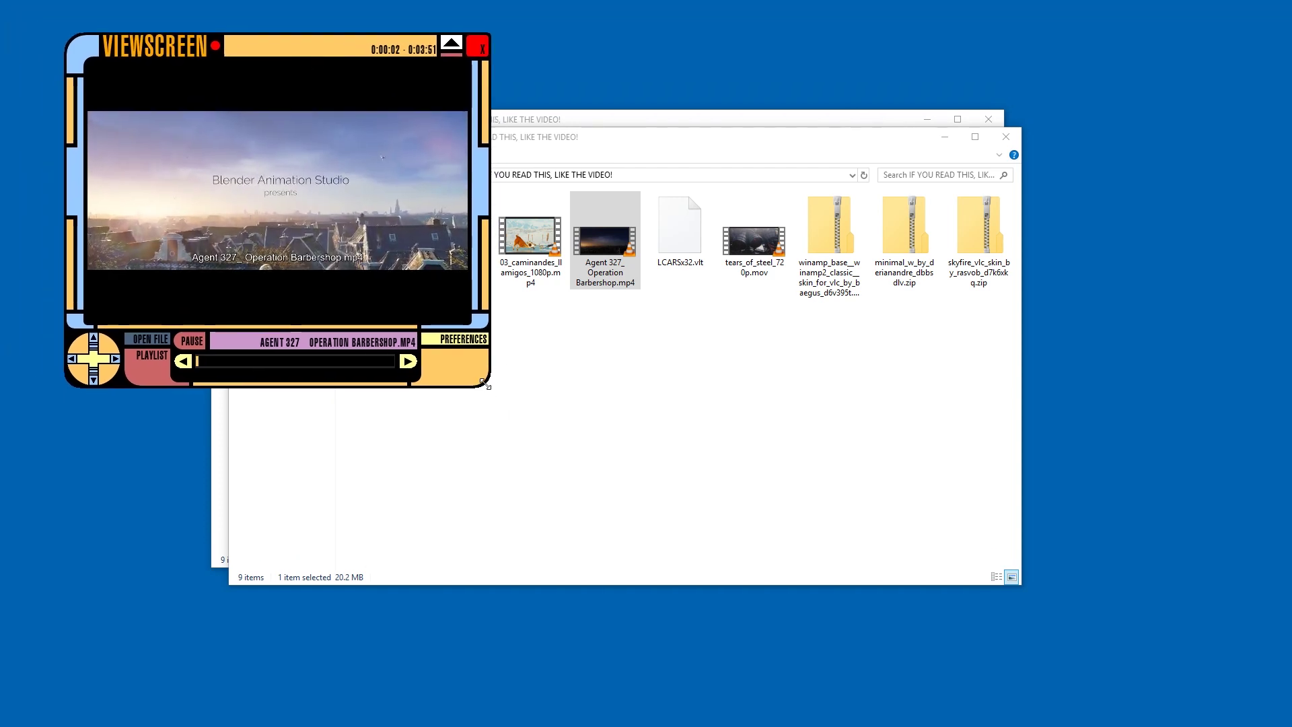
{"action": "left_click_drag", "start_coordinate": [485, 383], "coordinate": [931, 484]}
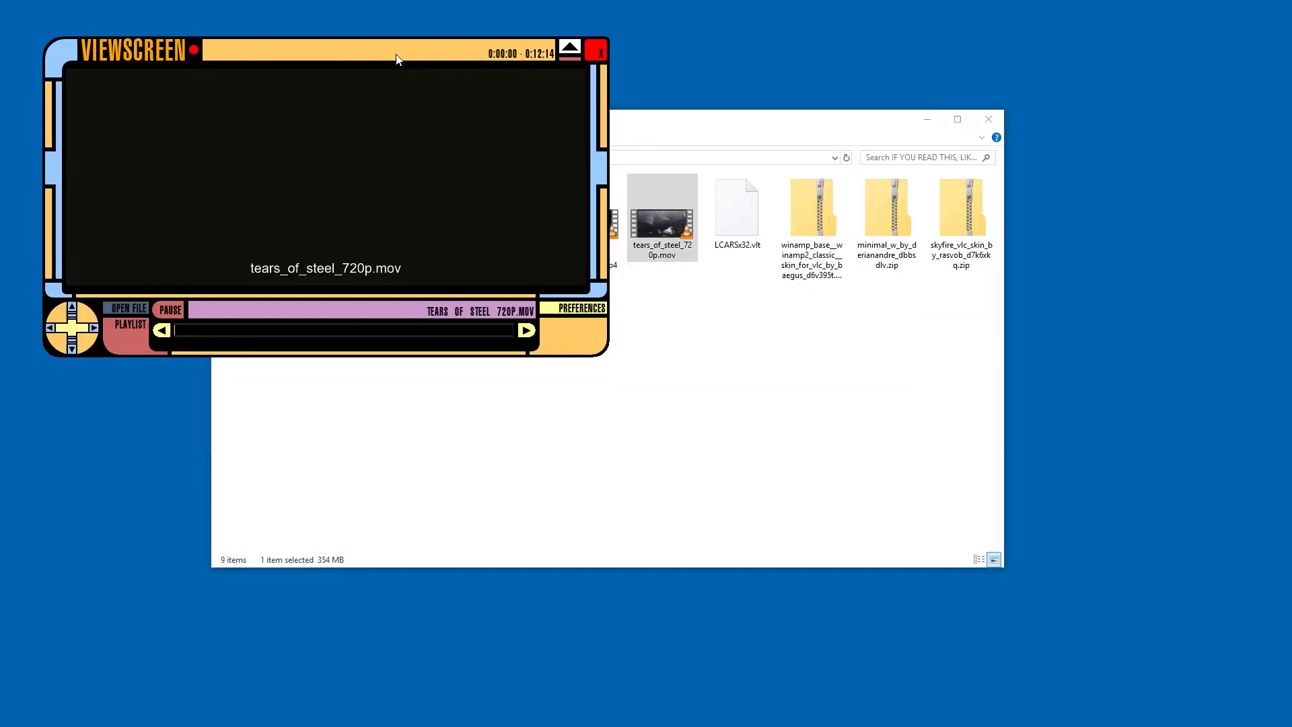
{"action": "left_click_drag", "start_coordinate": [397, 59], "coordinate": [597, 173]}
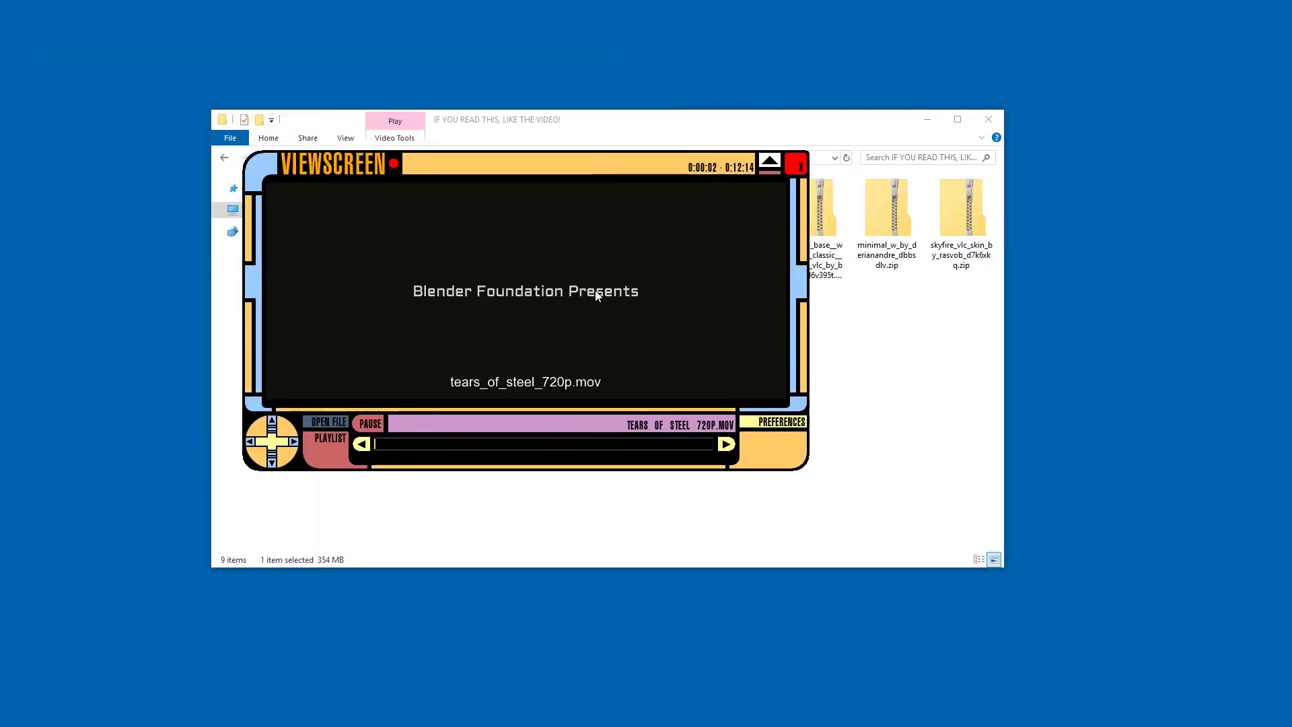
View the skin file setting in the preferences opened from the LCARS skin, then leave without changing it.
{"action": "left_click", "coordinate": [767, 423]}
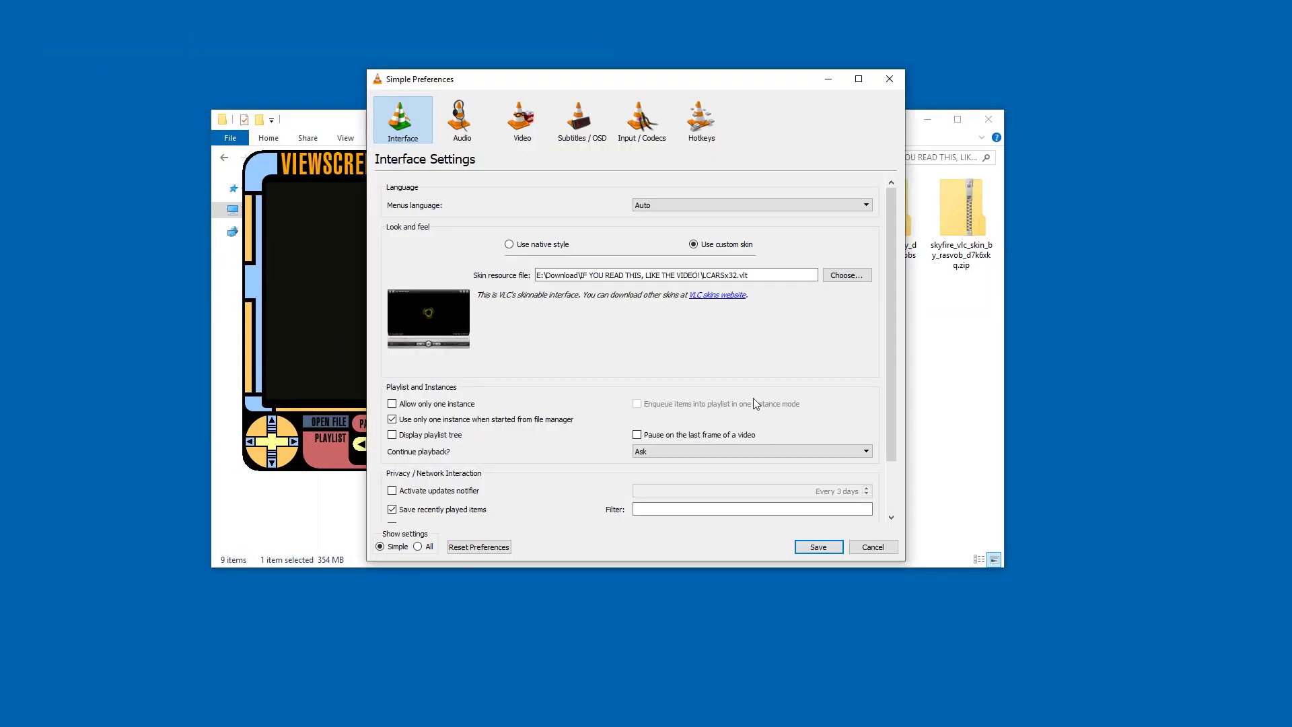
{"action": "left_click", "coordinate": [846, 276]}
{"action": "key", "text": "Escape"}
{"action": "key", "text": "Escape"}
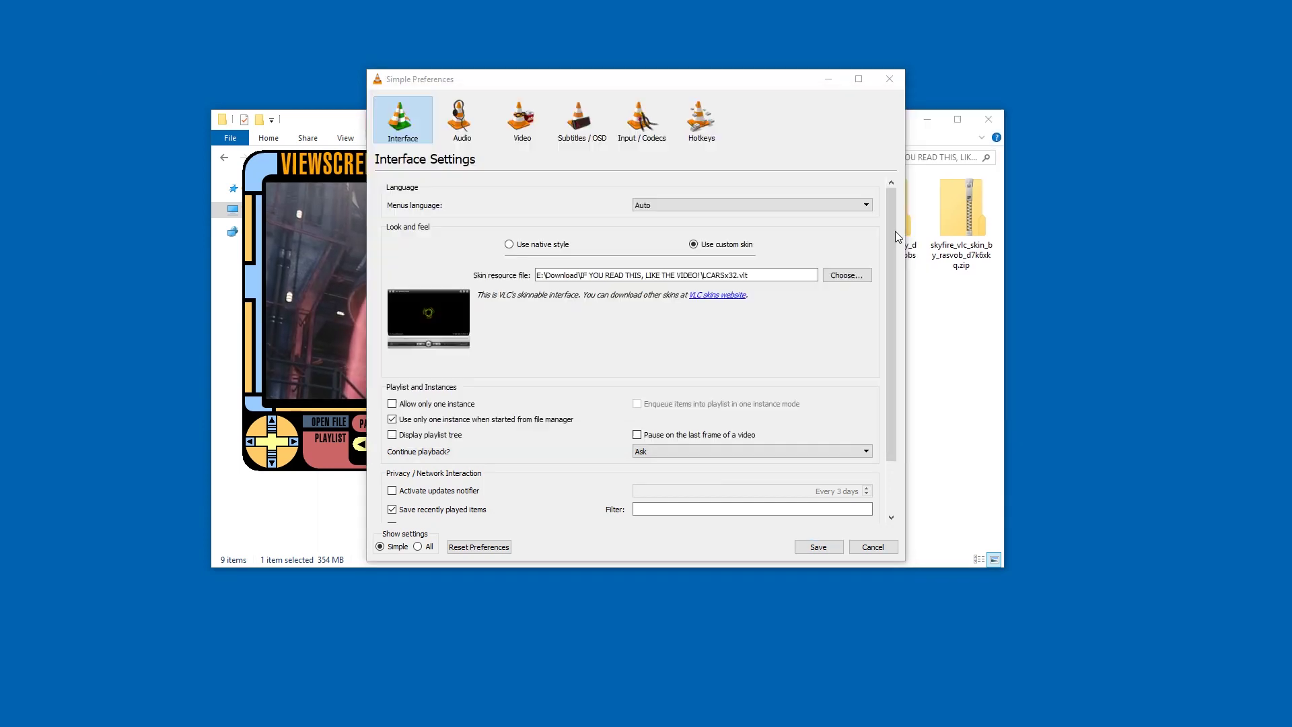
Close the skinned player and open tears_of_steel_720p.mov again from the folder.
{"action": "left_click", "coordinate": [796, 163]}
{"action": "double_click", "coordinate": [692, 223]}
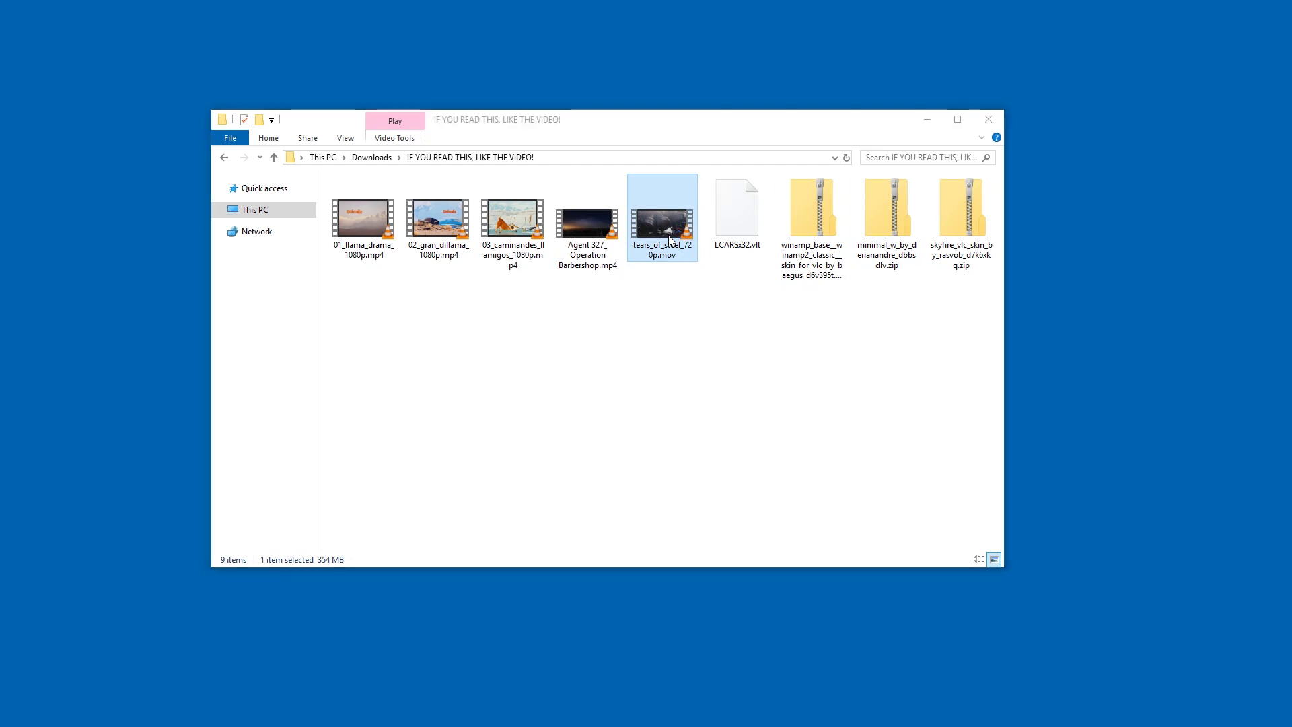
{"action": "double_click", "coordinate": [669, 239]}
Rename the zipped Minimal W skin so that its file name starts with "z".
{"action": "left_click", "coordinate": [883, 261]}
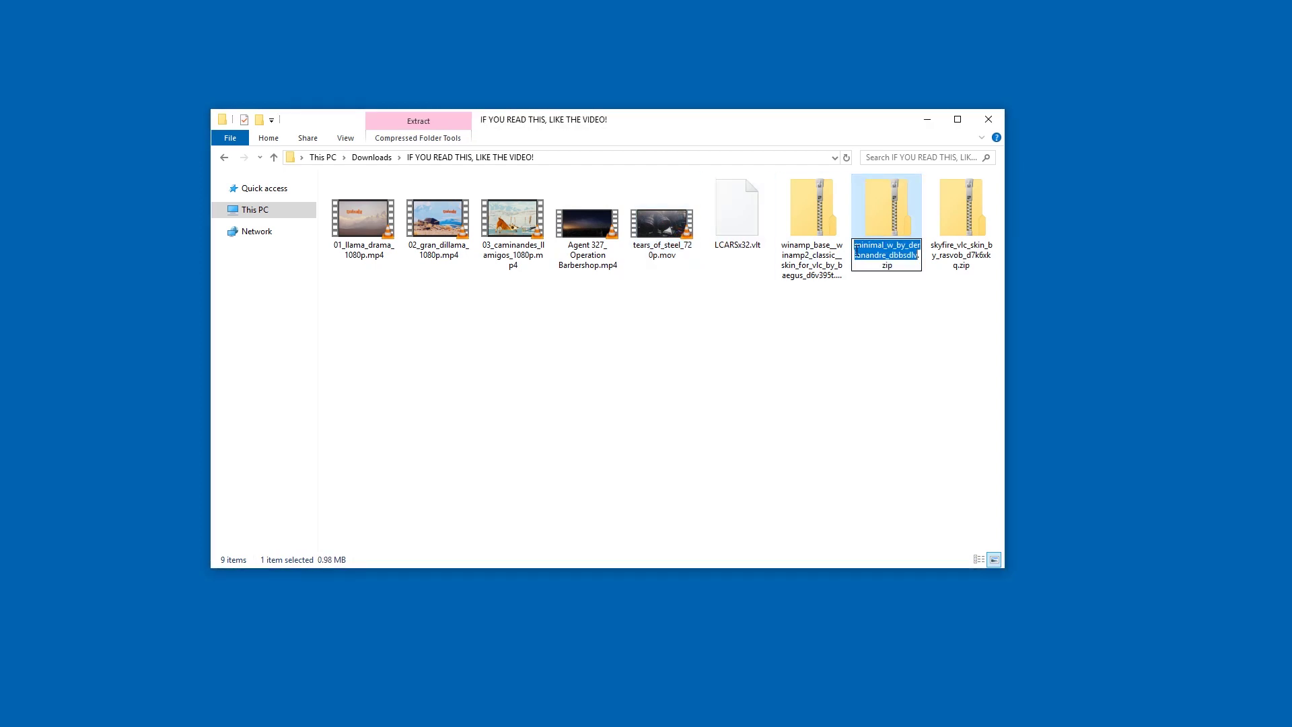
{"action": "left_click", "coordinate": [888, 309]}
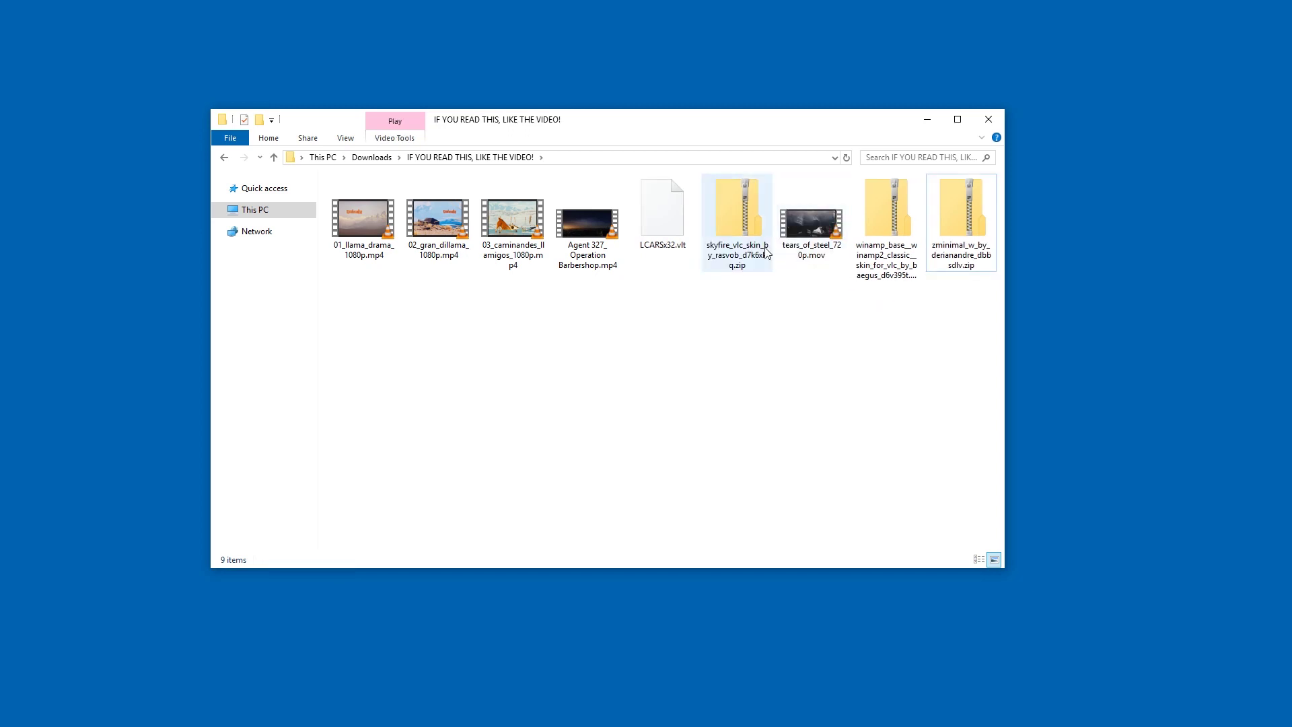
Open tears_of_steel_720p.mov and try to set the zipped Skyfire skin as the custom skin file, saving the preferences.
{"action": "left_click", "coordinate": [597, 240]}
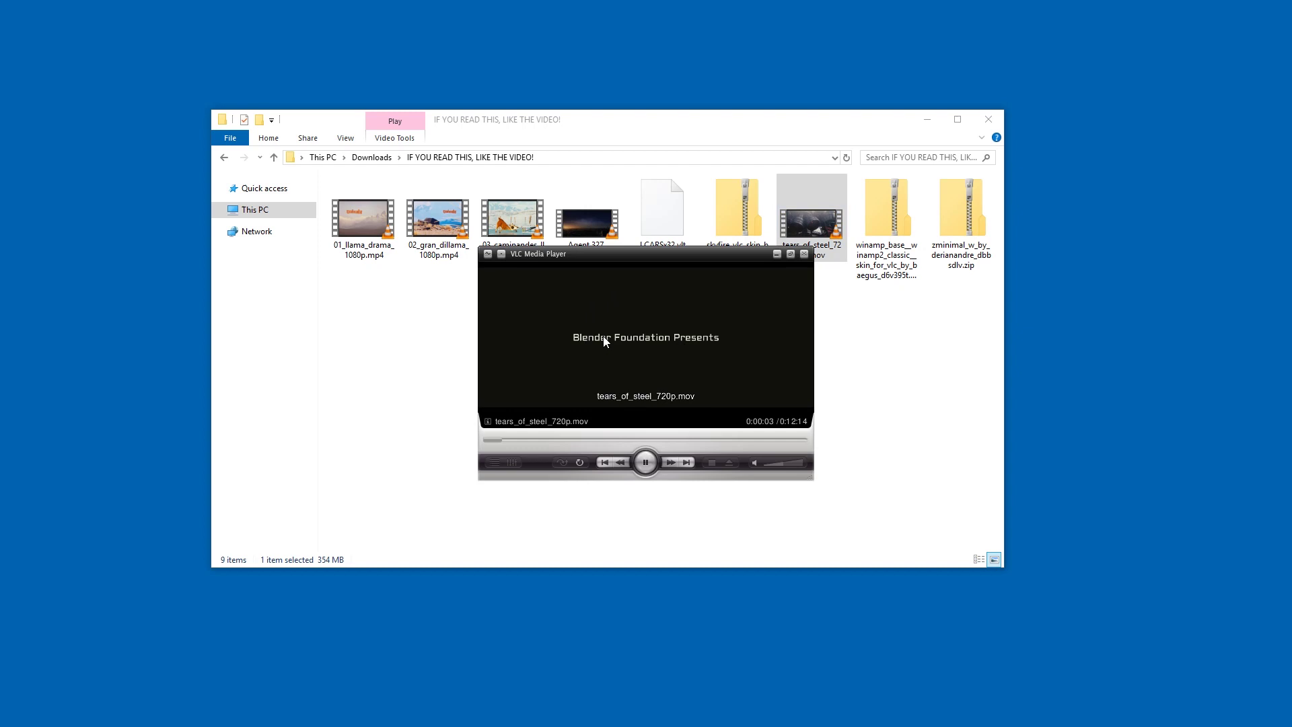
{"action": "key", "text": "ctrl+p"}
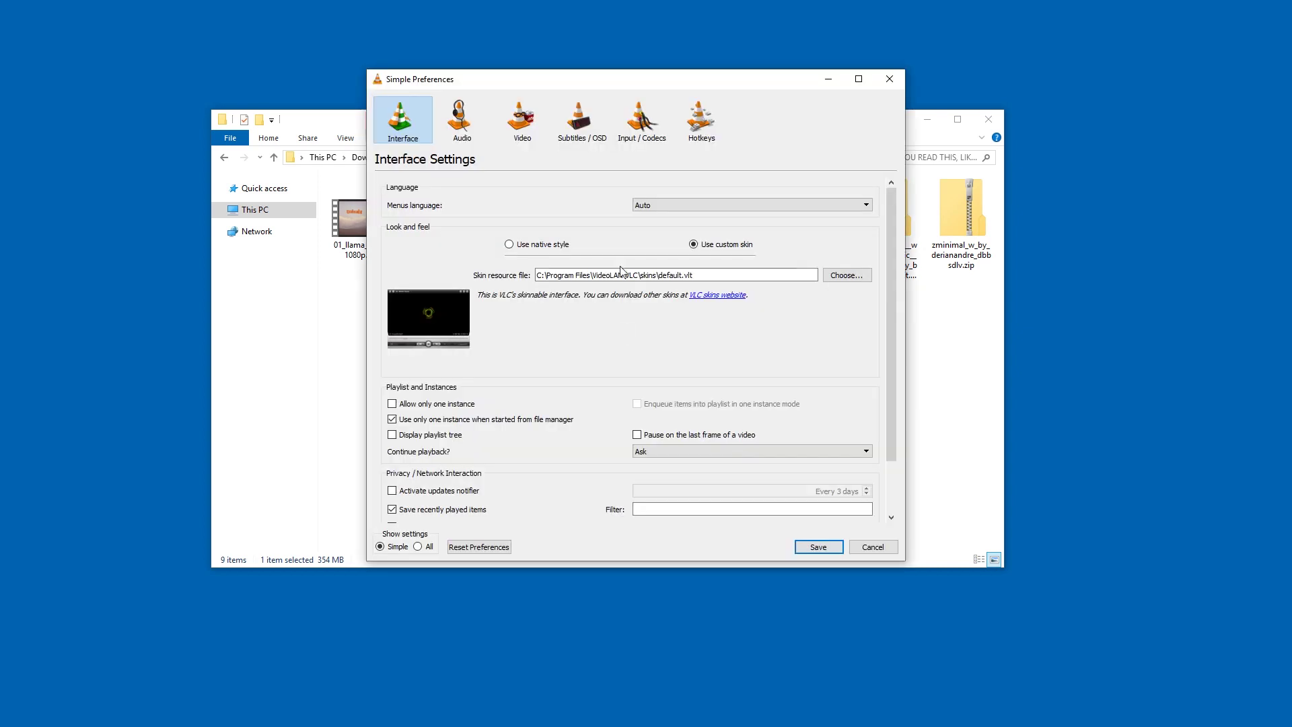
{"action": "left_click", "coordinate": [841, 277]}
{"action": "double_click", "coordinate": [896, 243]}
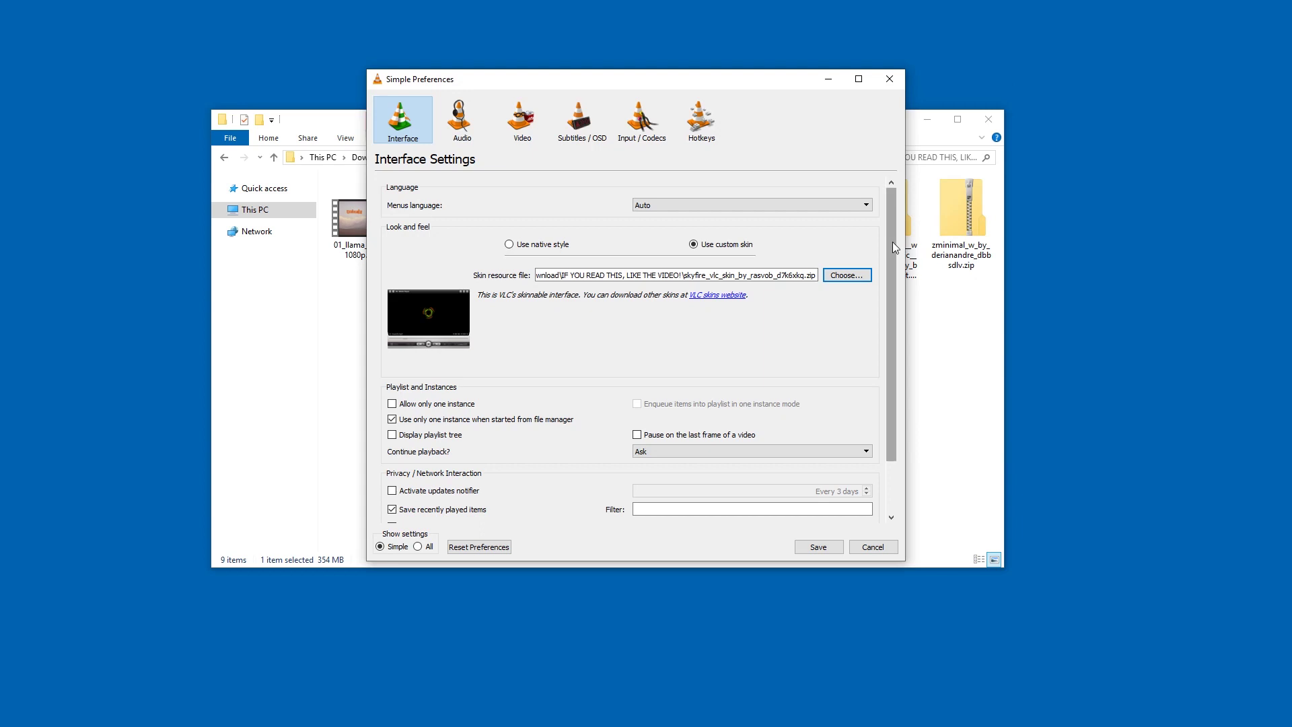
{"action": "left_click", "coordinate": [813, 548]}
{"action": "left_click", "coordinate": [720, 294]}
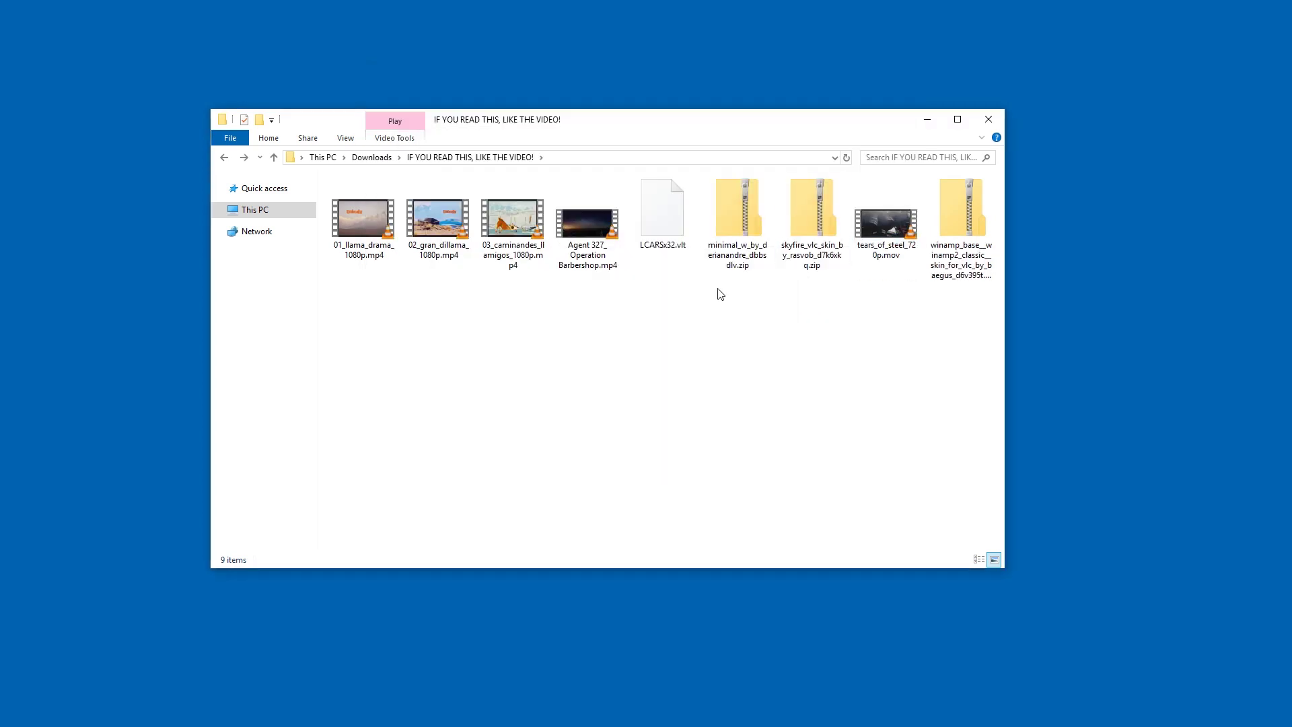
Check the contents of the zipped Minimal W skin and extract the archive to its suggested folder.
{"action": "double_click", "coordinate": [735, 245]}
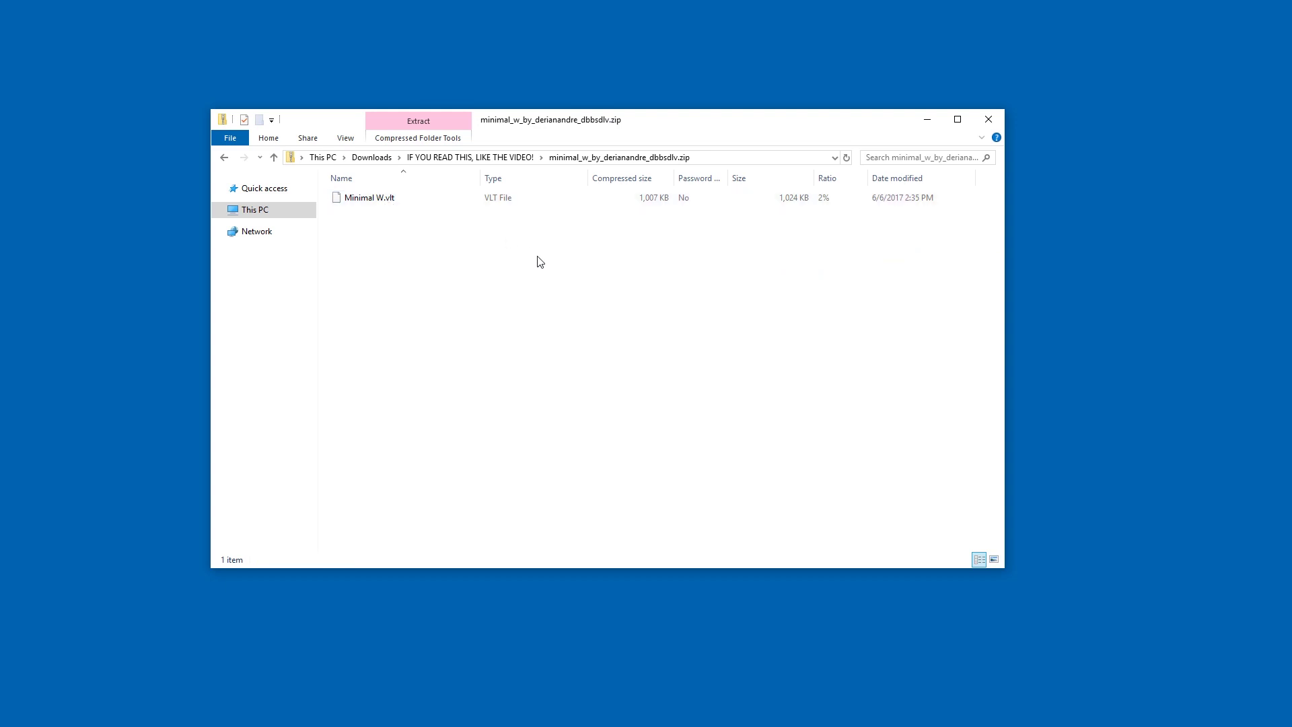
{"action": "key", "text": "alt+Left"}
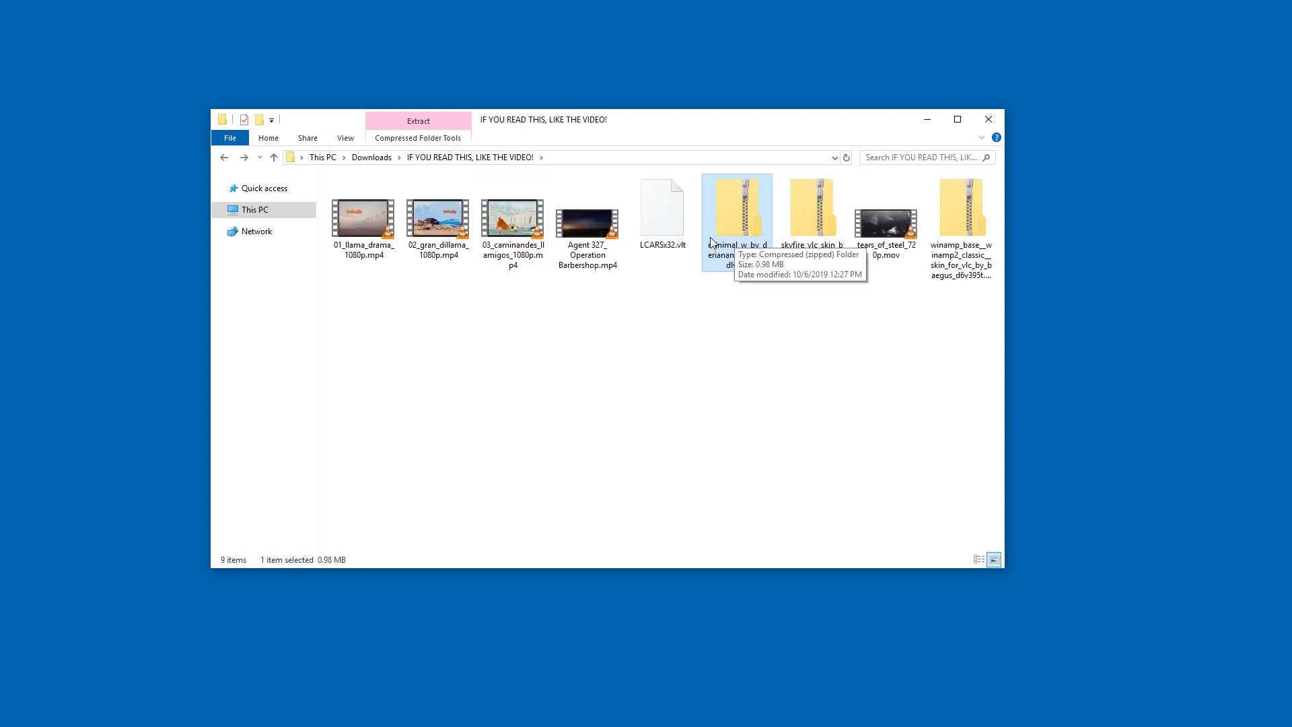
{"action": "right_click", "coordinate": [741, 222]}
{"action": "left_click", "coordinate": [649, 297]}
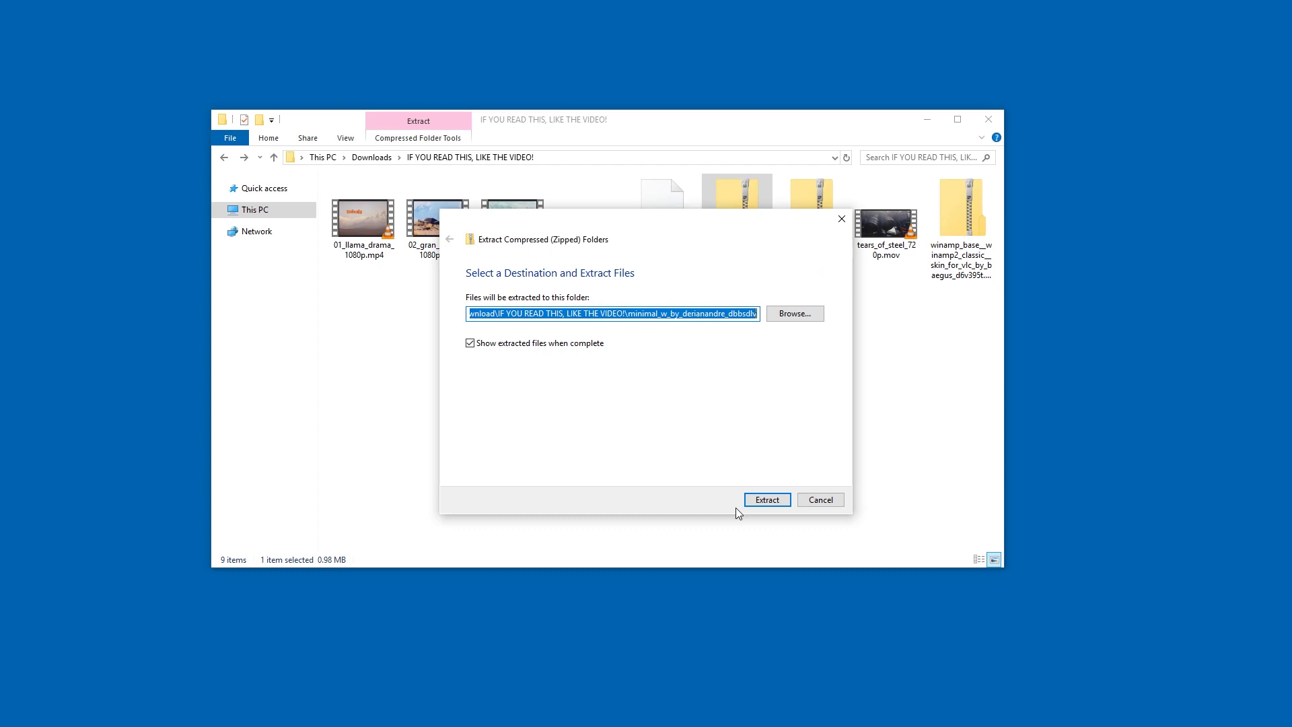
{"action": "left_click", "coordinate": [757, 503]}
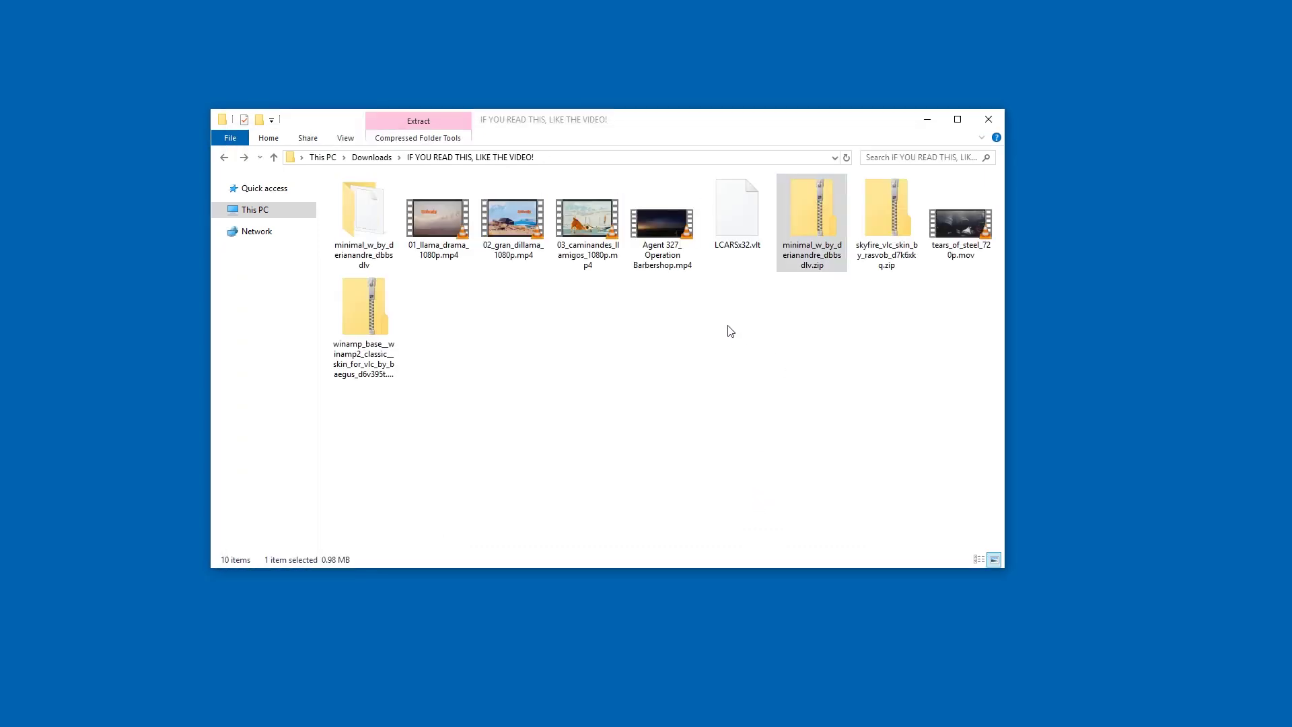
Check the zipped Skyfire skin, extract it to its suggested folder and close the window showing the extracted files.
{"action": "double_click", "coordinate": [897, 261]}
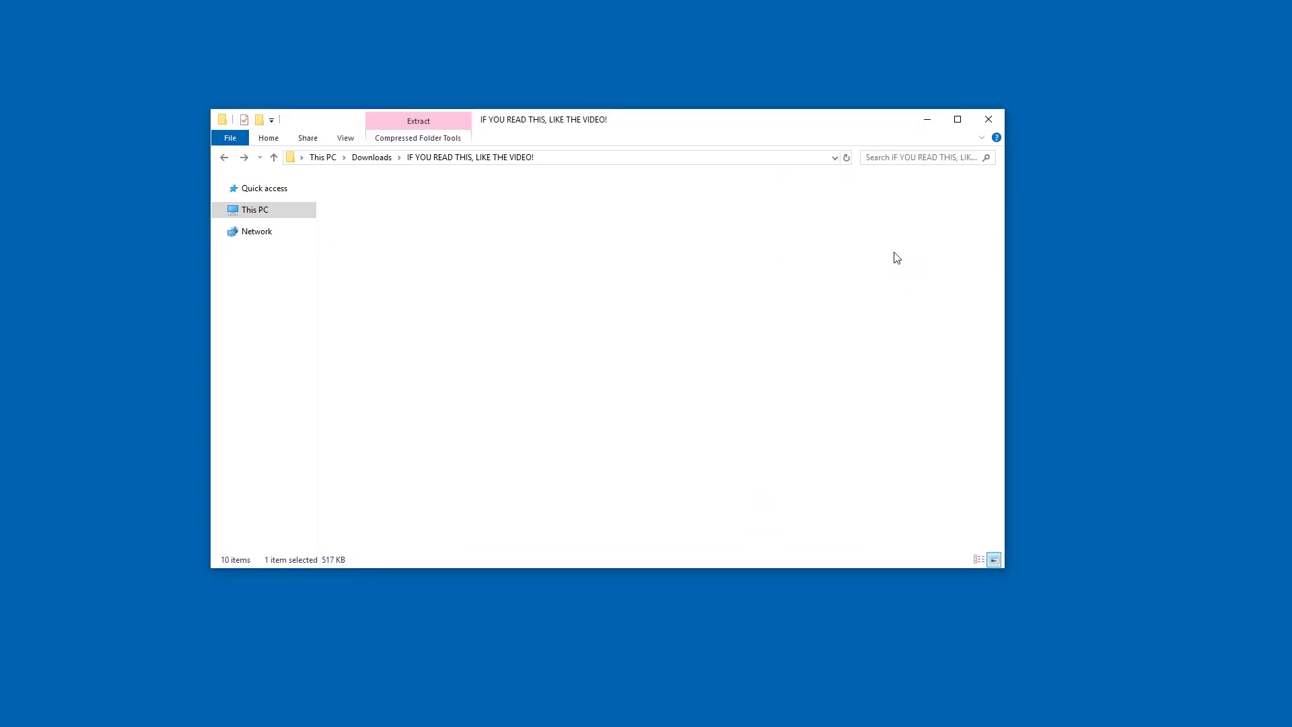
{"action": "key", "text": "alt+Left"}
{"action": "right_click", "coordinate": [873, 241]}
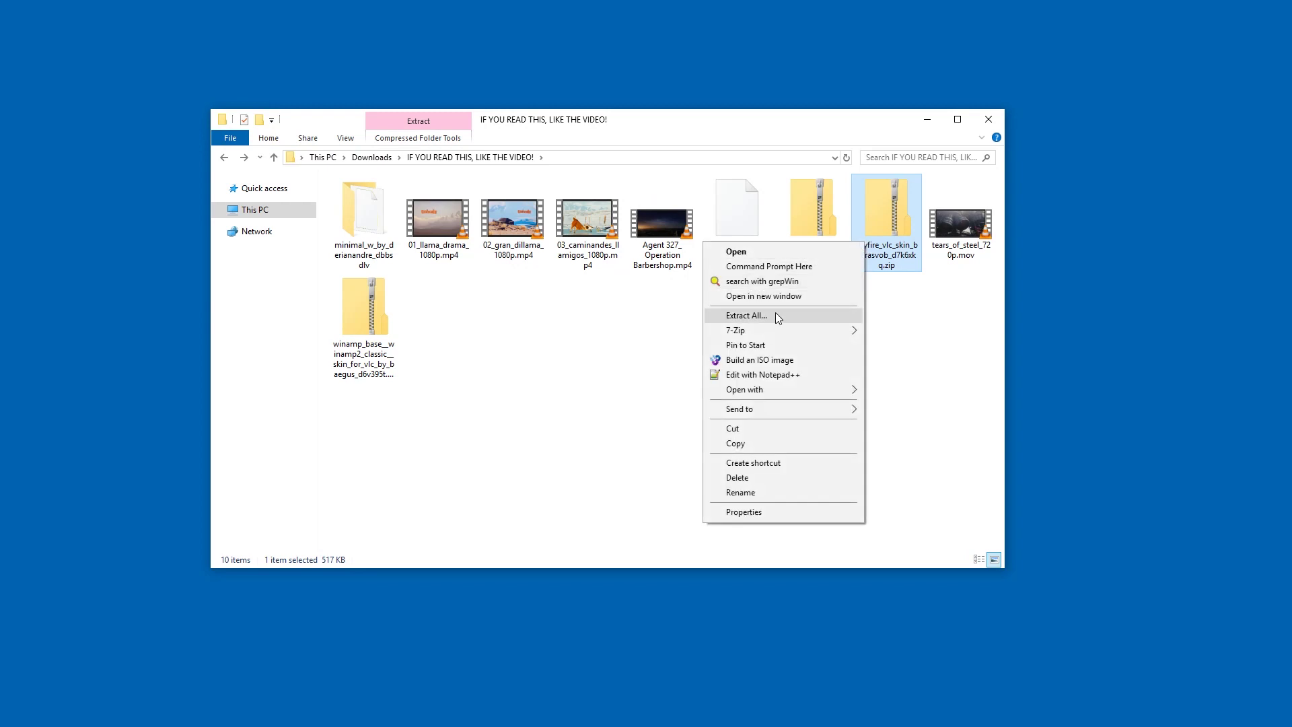
{"action": "left_click", "coordinate": [775, 312]}
{"action": "left_click", "coordinate": [764, 503]}
{"action": "left_click", "coordinate": [764, 504]}
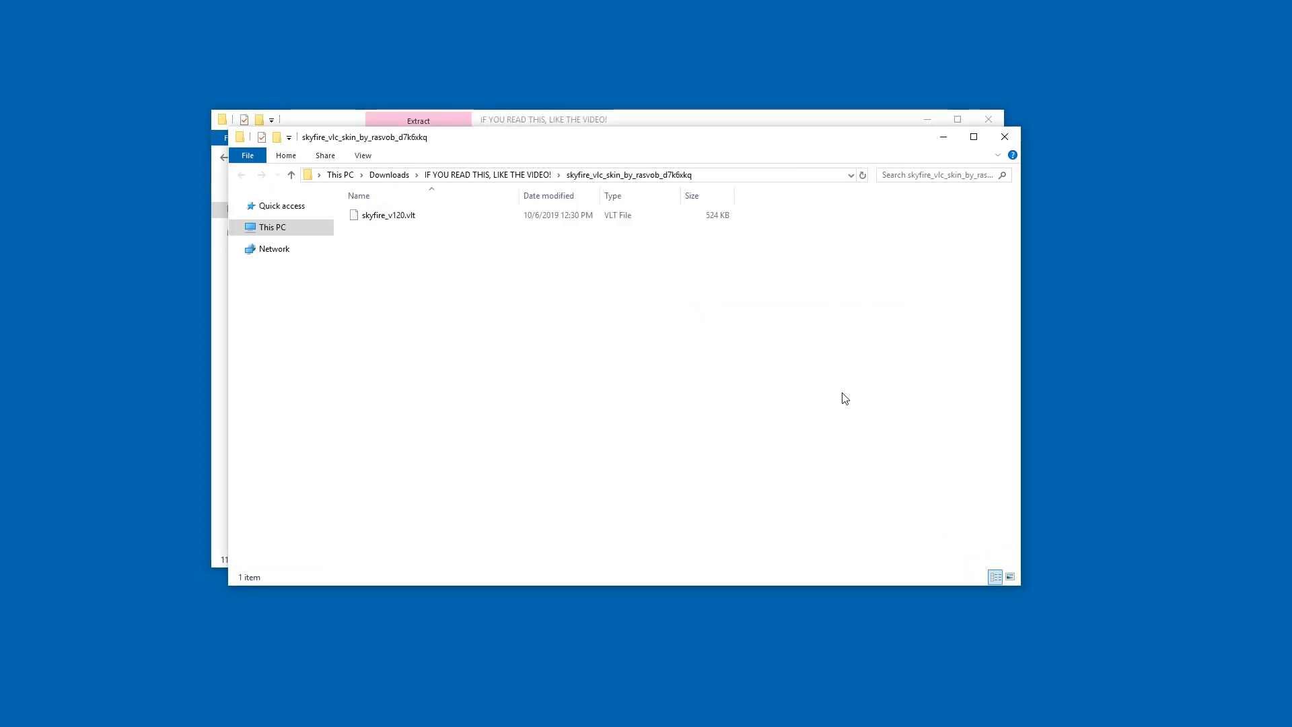
{"action": "key", "text": "alt+F4"}
Play Agent 327_ Operation Barbershop.mp4 and rename the Minimal W and Skyfire archives so their names start with "z".
{"action": "double_click", "coordinate": [689, 238]}
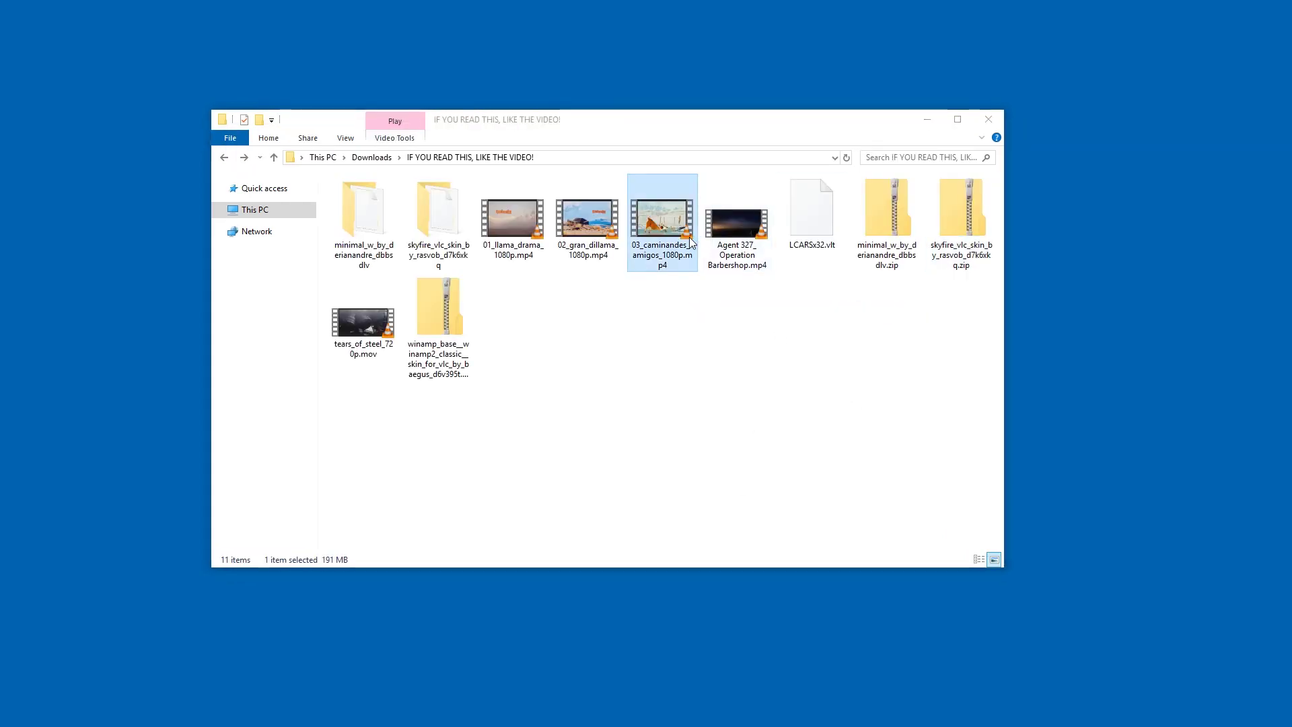
{"action": "left_click", "coordinate": [756, 243]}
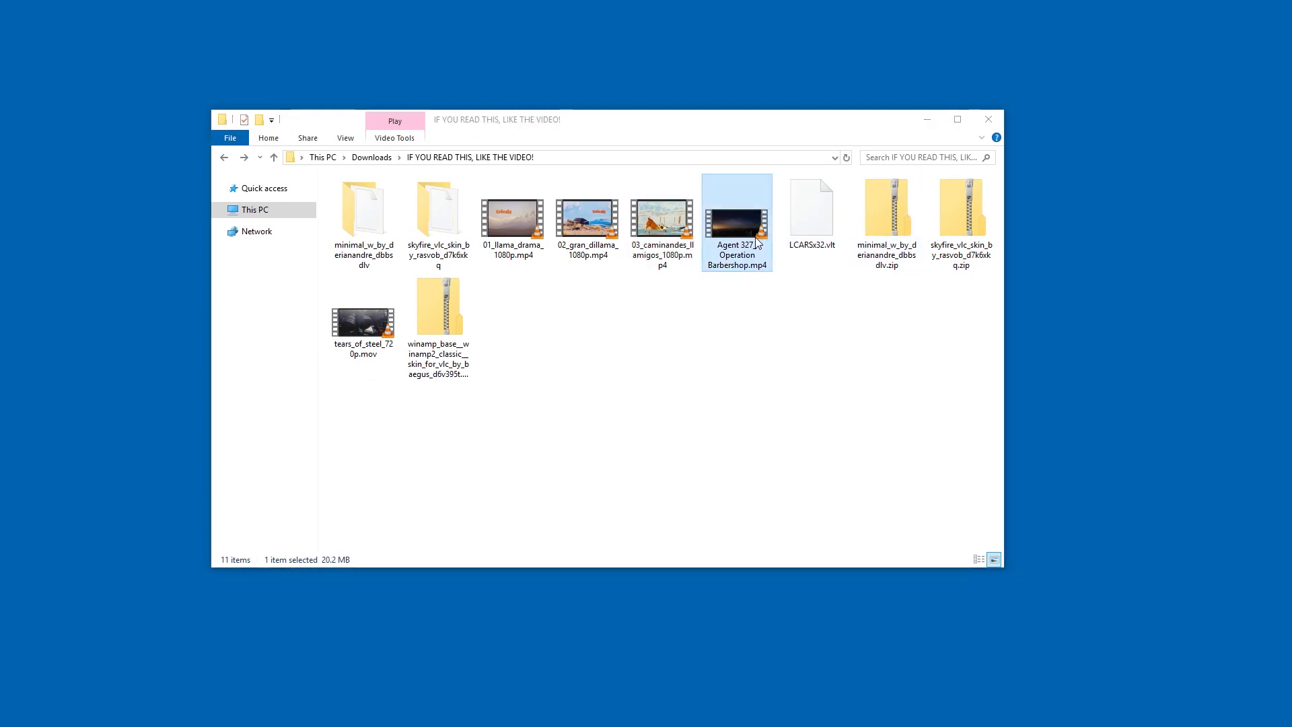
{"action": "left_click", "coordinate": [905, 260]}
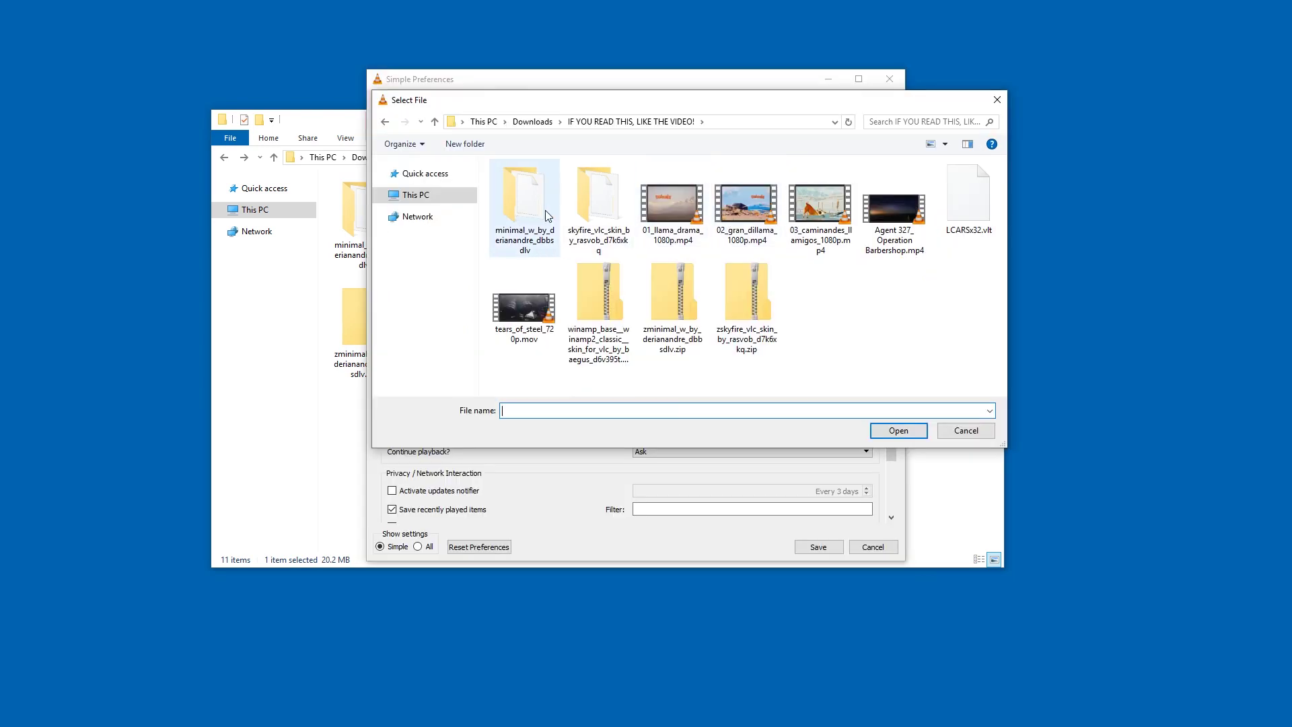
Set Minimal W.vlt from the extracted Minimal W folder as the skin file and close the player.
{"action": "double_click", "coordinate": [544, 210]}
{"action": "left_click", "coordinate": [546, 185]}
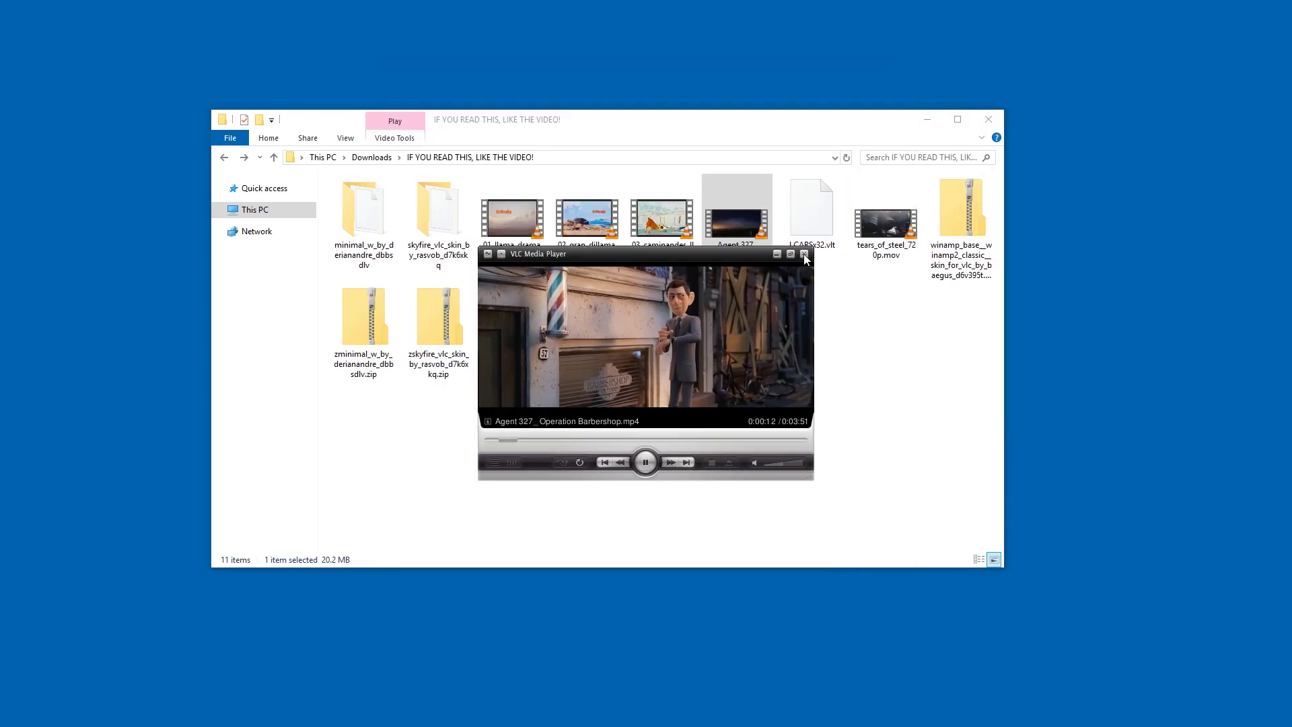
{"action": "left_click", "coordinate": [804, 254]}
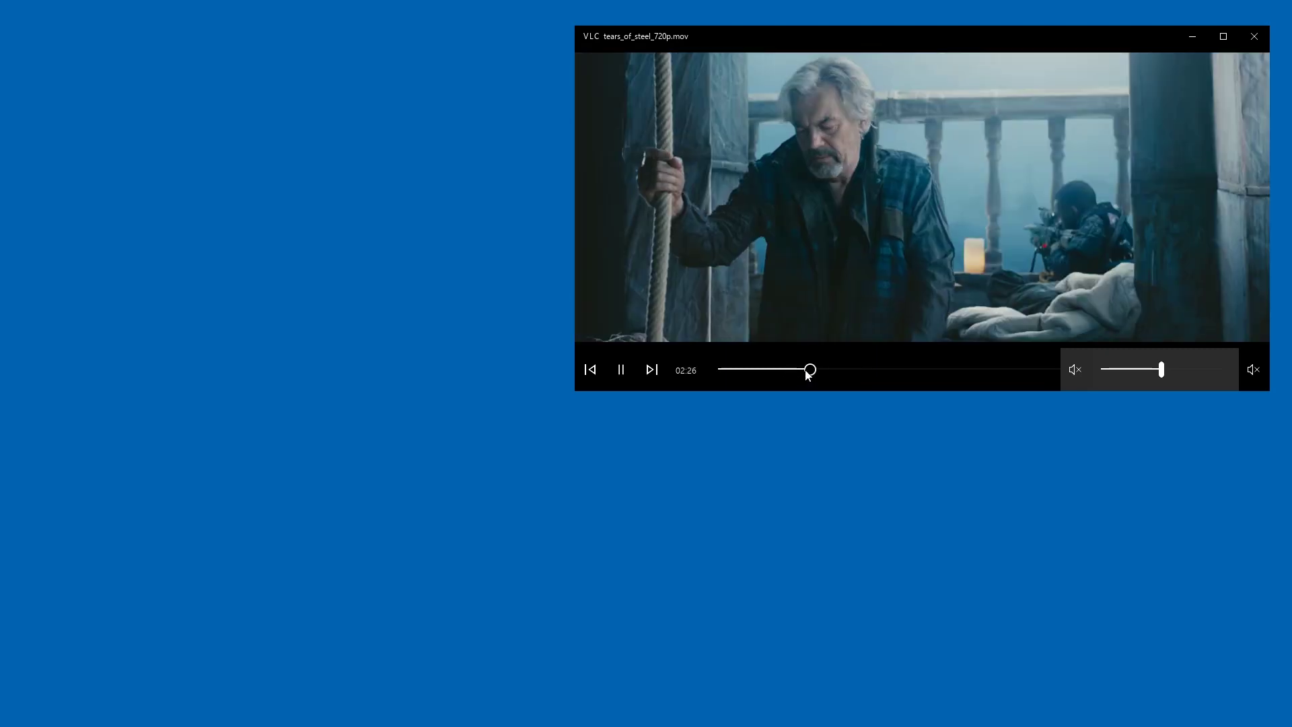
Skip forward through tears_of_steel_720p.mov in several jumps to try the Minimal W skin's seek bar.
{"action": "left_click", "coordinate": [833, 369]}
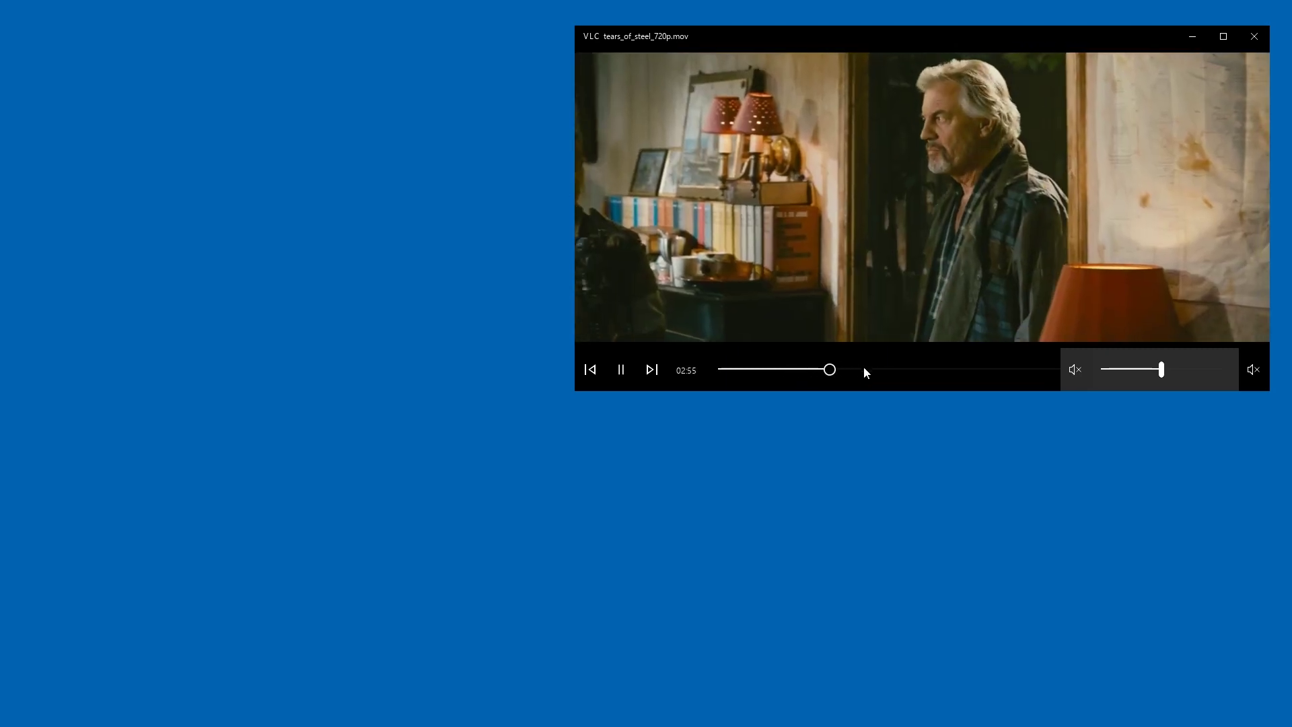
{"action": "left_click", "coordinate": [860, 369]}
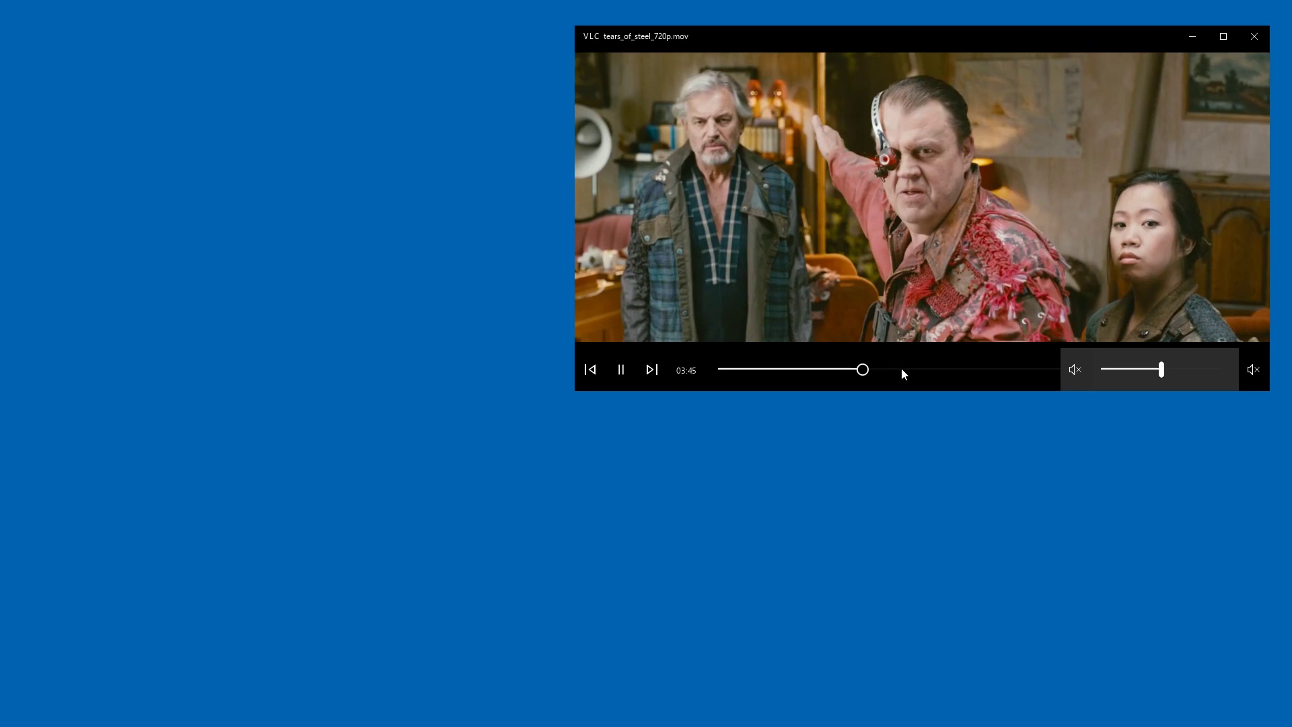
{"action": "left_click", "coordinate": [903, 370]}
{"action": "left_click", "coordinate": [954, 370]}
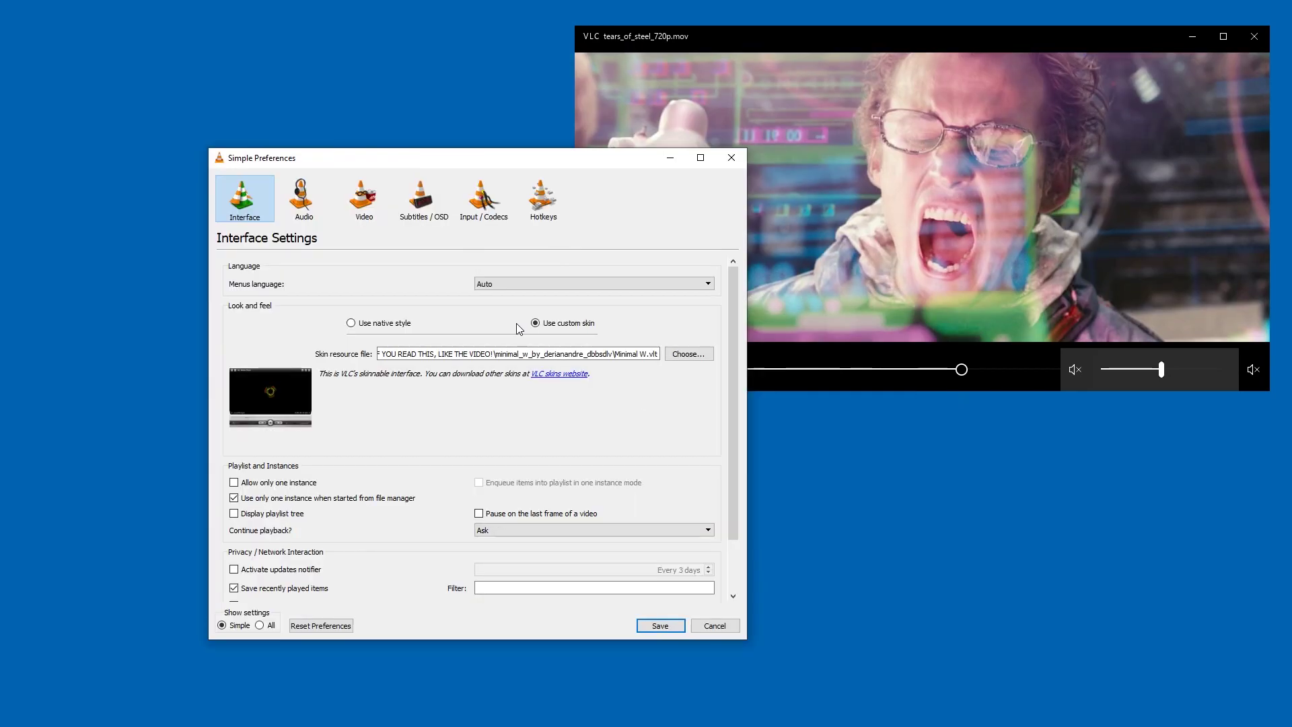
Set skyfire_v120.vlt from the extracted Skyfire folder as the skin file, save, and enlarge the skinned player window.
{"action": "left_click", "coordinate": [690, 352]}
{"action": "double_click", "coordinate": [462, 308]}
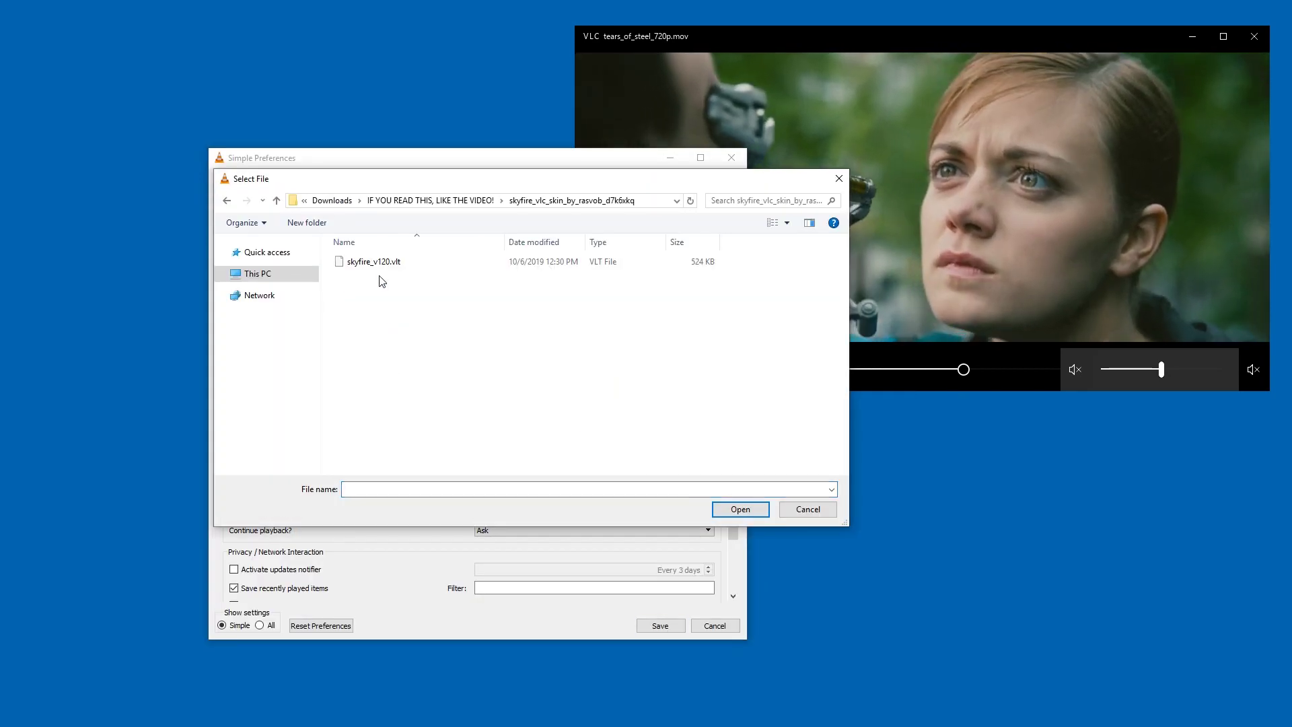
{"action": "left_click", "coordinate": [363, 261]}
{"action": "left_click", "coordinate": [740, 508]}
{"action": "left_click", "coordinate": [664, 627]}
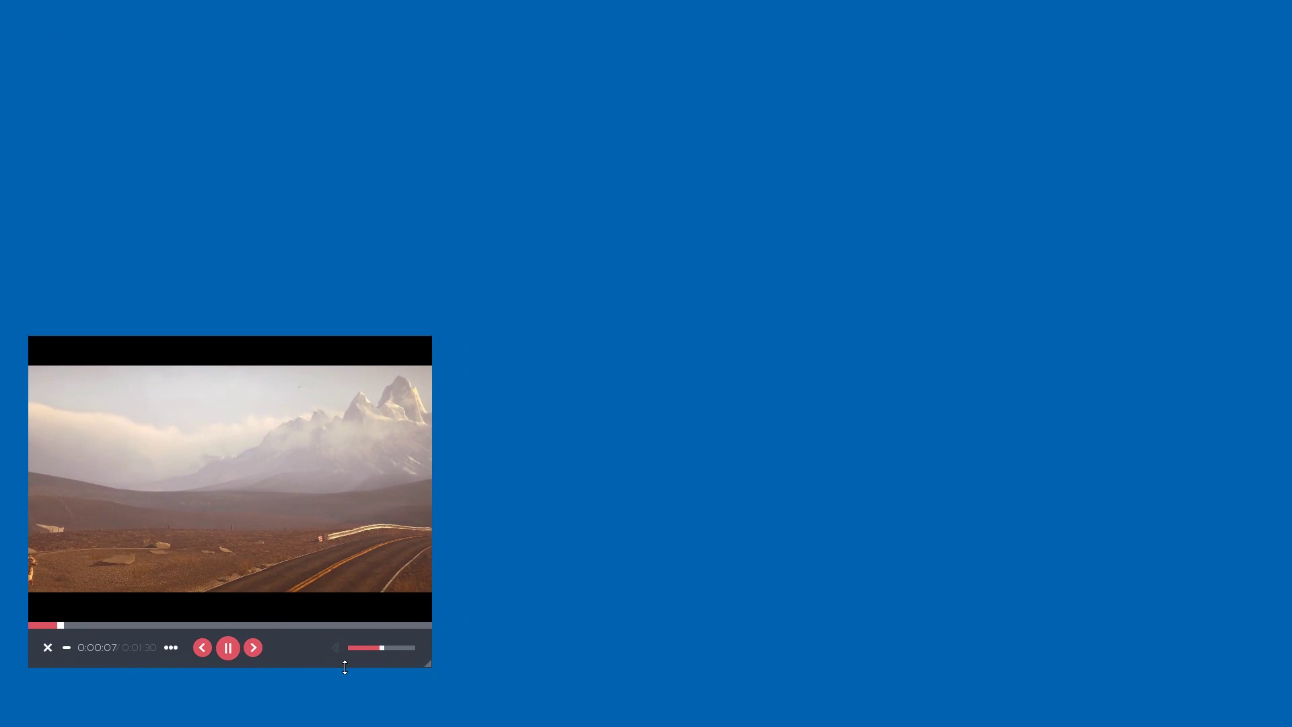
{"action": "left_click_drag", "start_coordinate": [423, 662], "coordinate": [533, 688]}
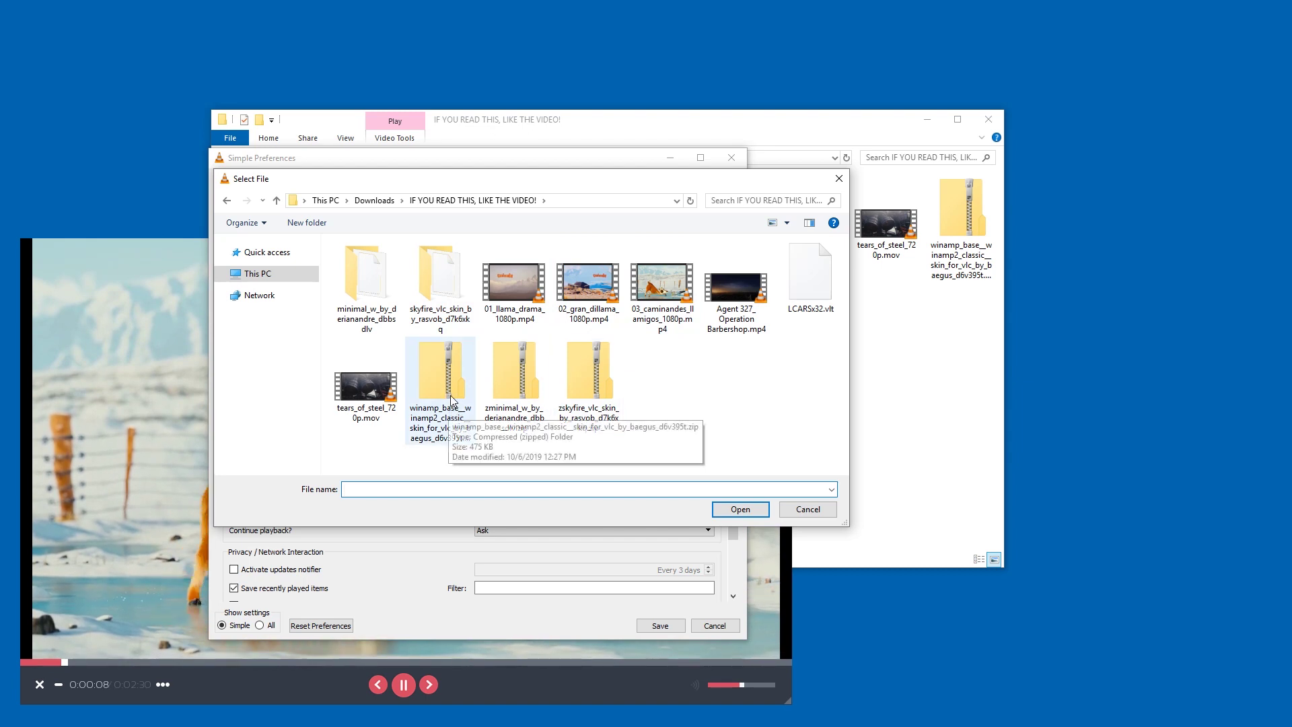
Set the zipped Winamp2 Classic skin as the custom skin file and save the preferences.
{"action": "left_click", "coordinate": [436, 404]}
{"action": "left_click", "coordinate": [740, 508]}
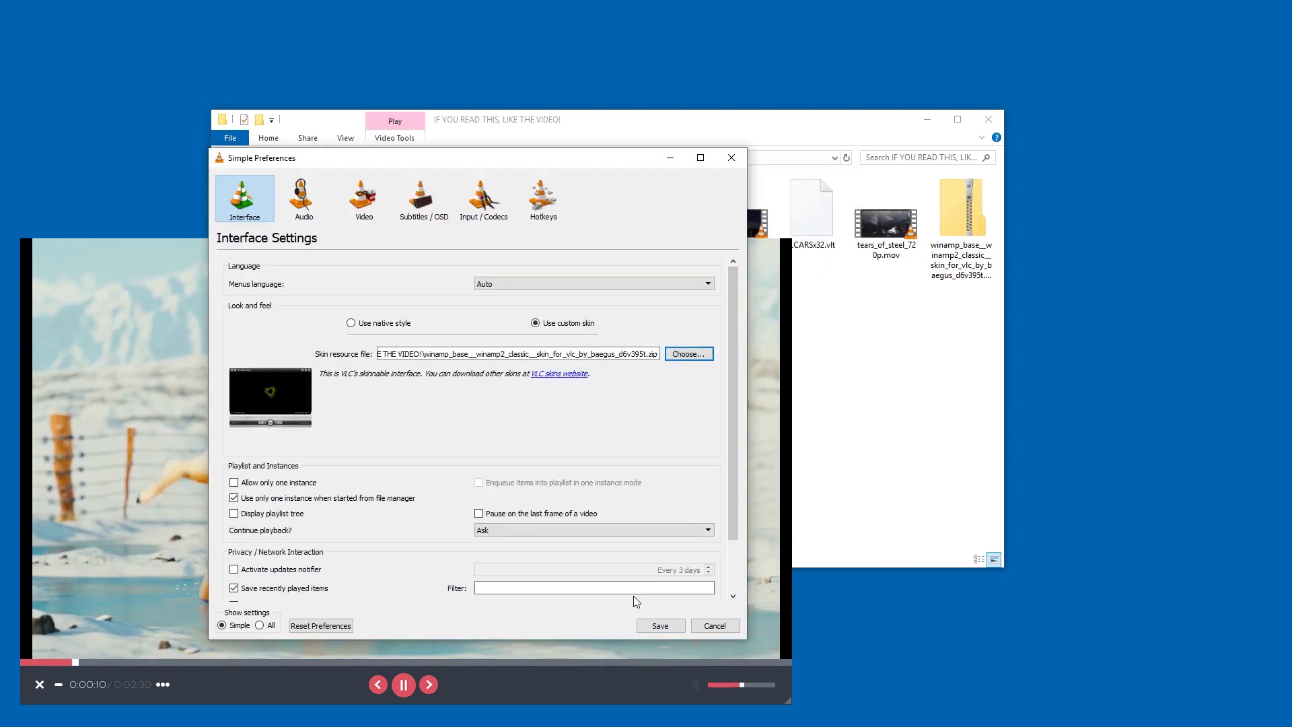
{"action": "left_click", "coordinate": [659, 626]}
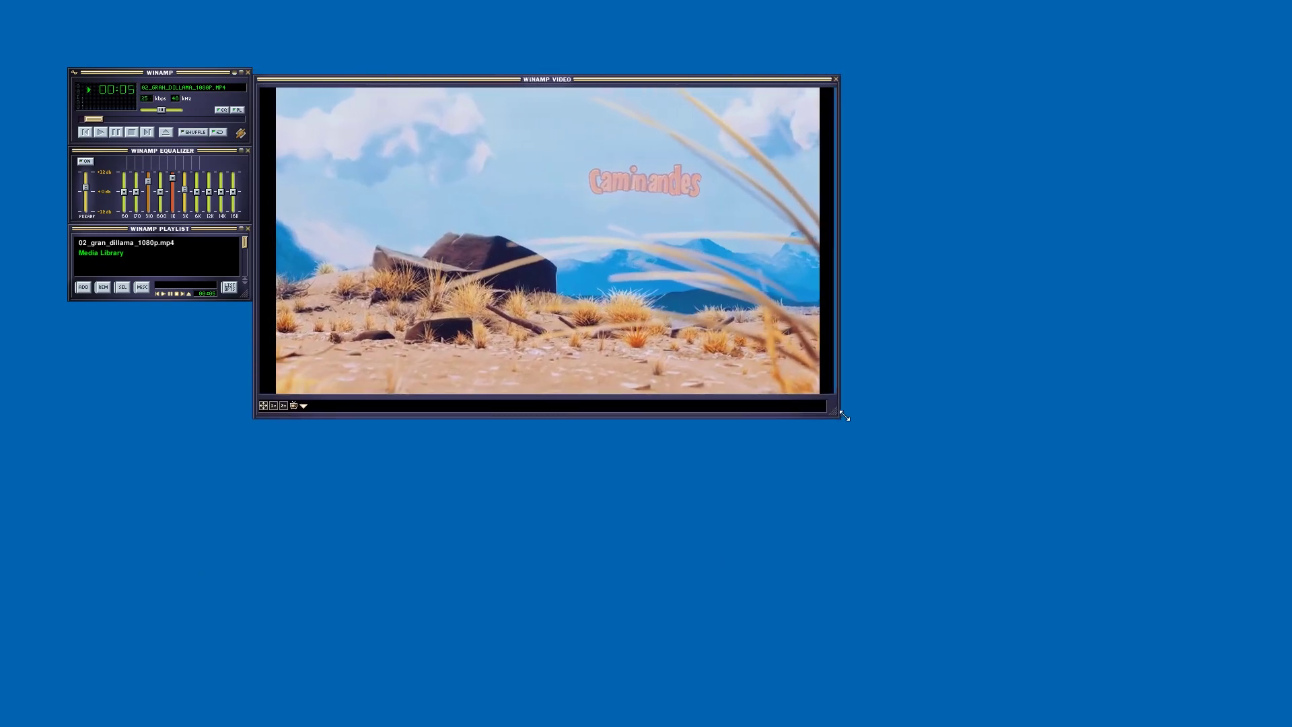
Enlarge the Winamp video window, align it with the main Winamp window, and move the grouped windows to the desktop's lower right.
{"action": "left_click_drag", "start_coordinate": [844, 416], "coordinate": [887, 435]}
{"action": "left_click_drag", "start_coordinate": [304, 80], "coordinate": [301, 72]}
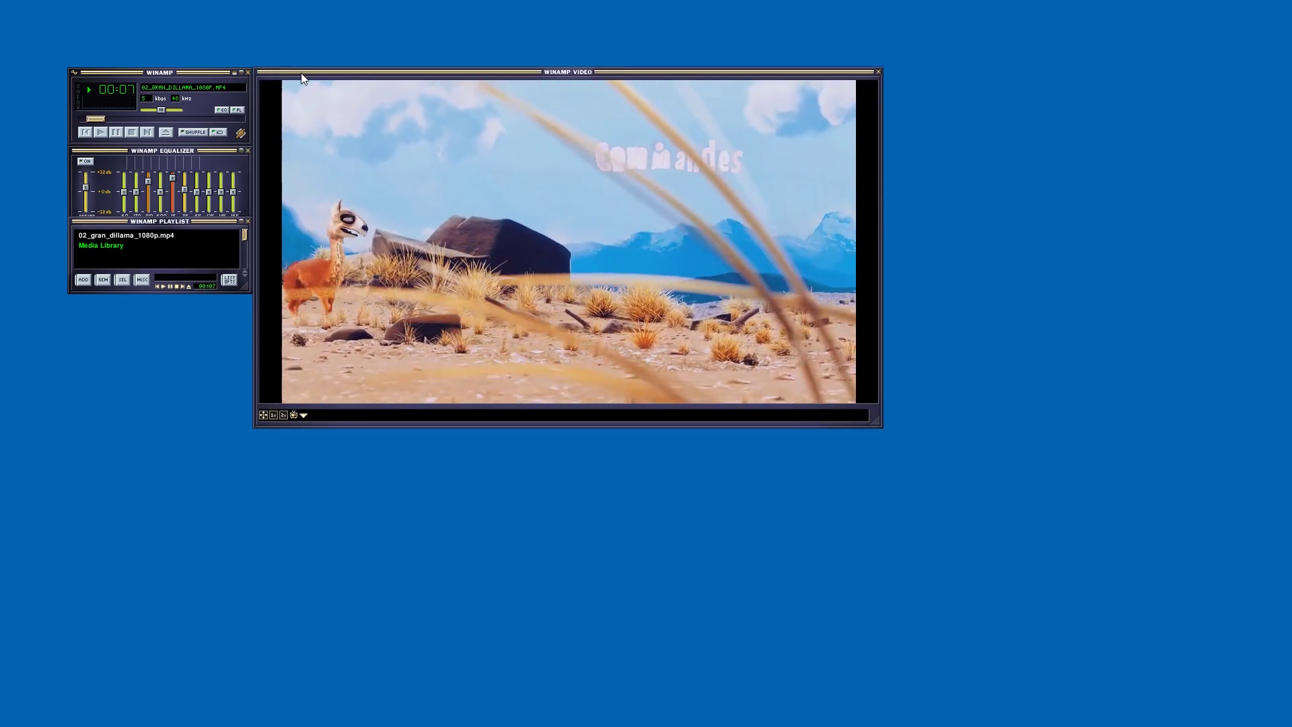
{"action": "left_click_drag", "start_coordinate": [148, 72], "coordinate": [559, 353]}
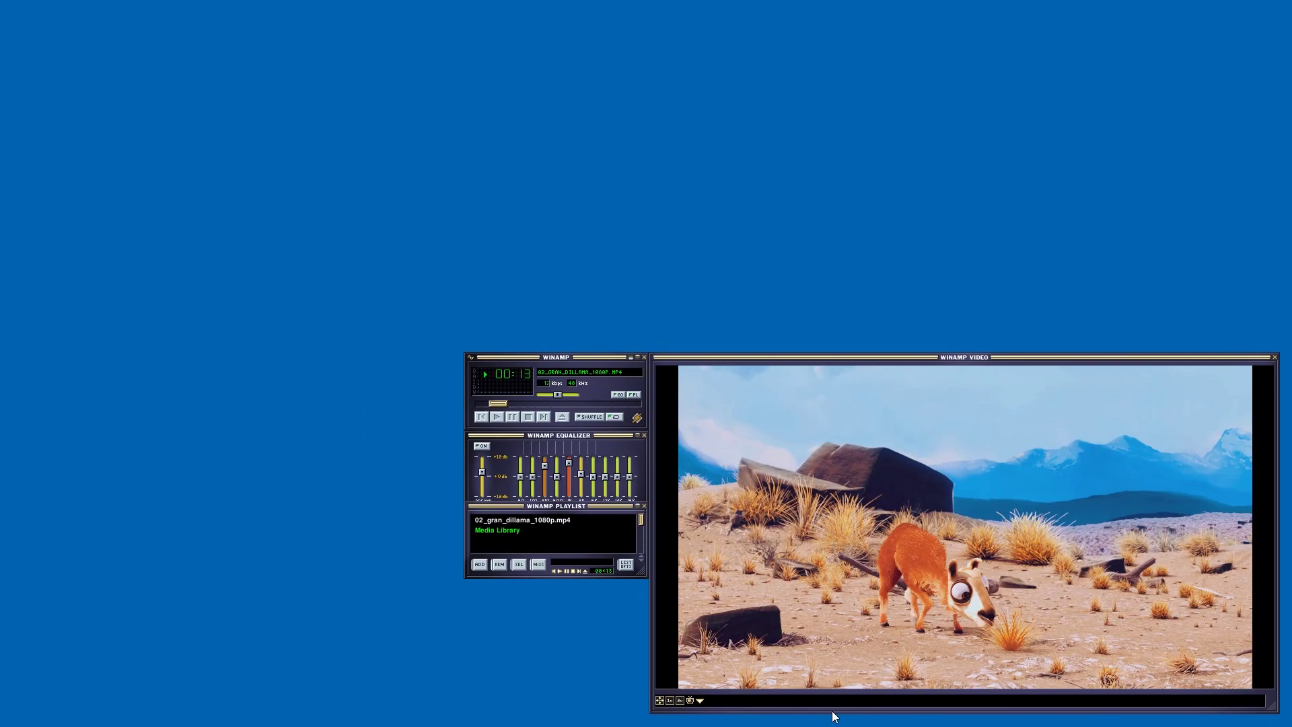